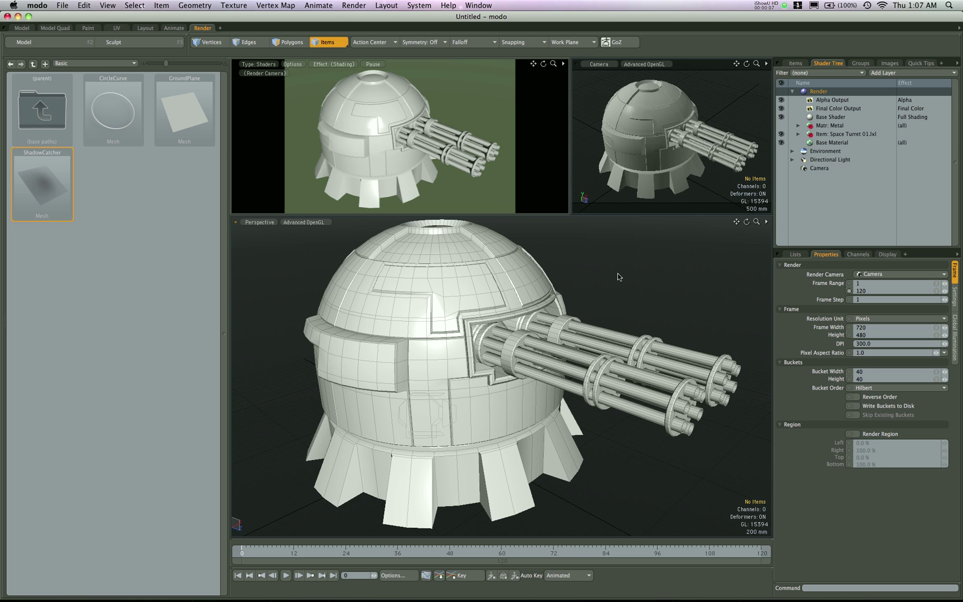
Step: Examine the turret model in the perspective view from several angles and distances
{"action": "left_click", "coordinate": [598, 334]}
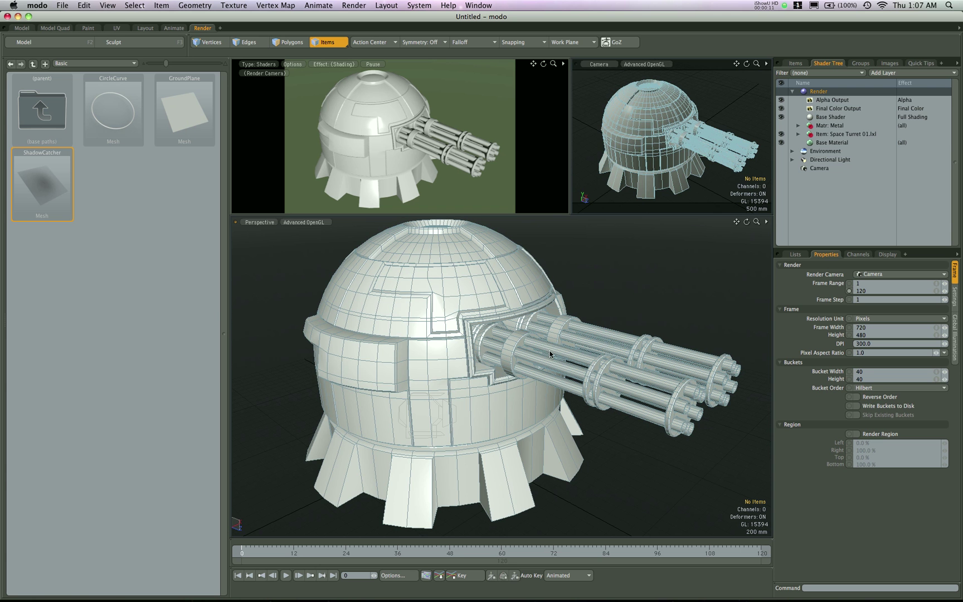
{"action": "left_click", "coordinate": [584, 307]}
{"action": "left_click_drag", "start_coordinate": [640, 289], "coordinate": [656, 364], "text": "alt"}
{"action": "scroll", "coordinate": [589, 303], "scroll_direction": "down", "scroll_amount": 3}
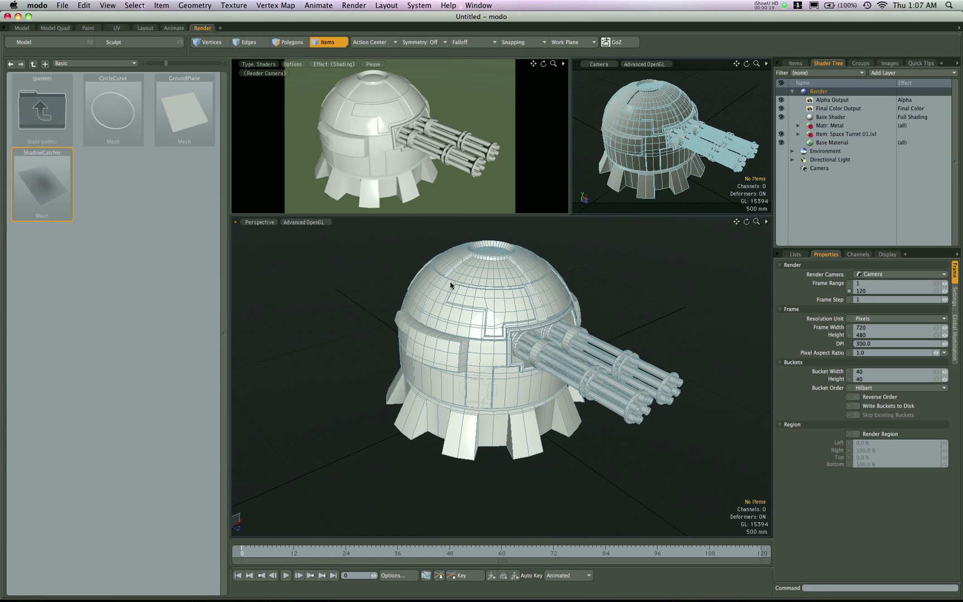
{"action": "left_click_drag", "start_coordinate": [585, 305], "coordinate": [619, 316], "text": "alt+shift"}
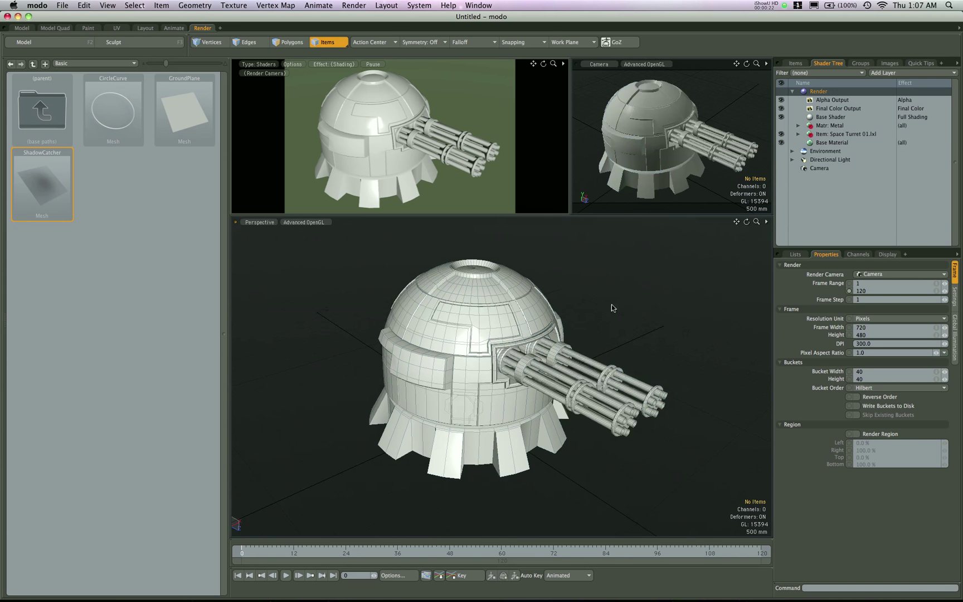
{"action": "scroll", "coordinate": [535, 325], "scroll_direction": "up", "scroll_amount": 3}
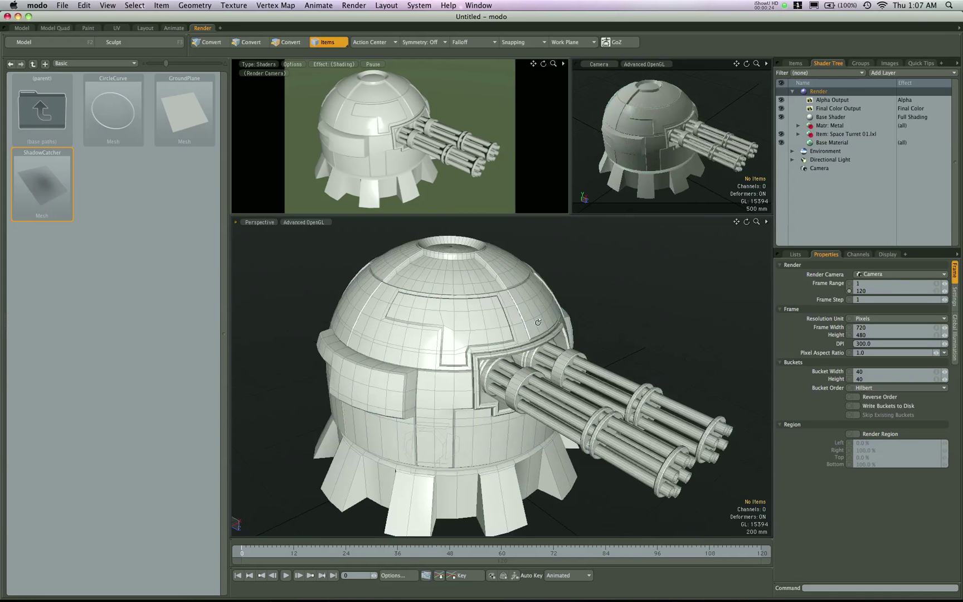
{"action": "left_click_drag", "start_coordinate": [535, 324], "coordinate": [621, 330], "text": "alt"}
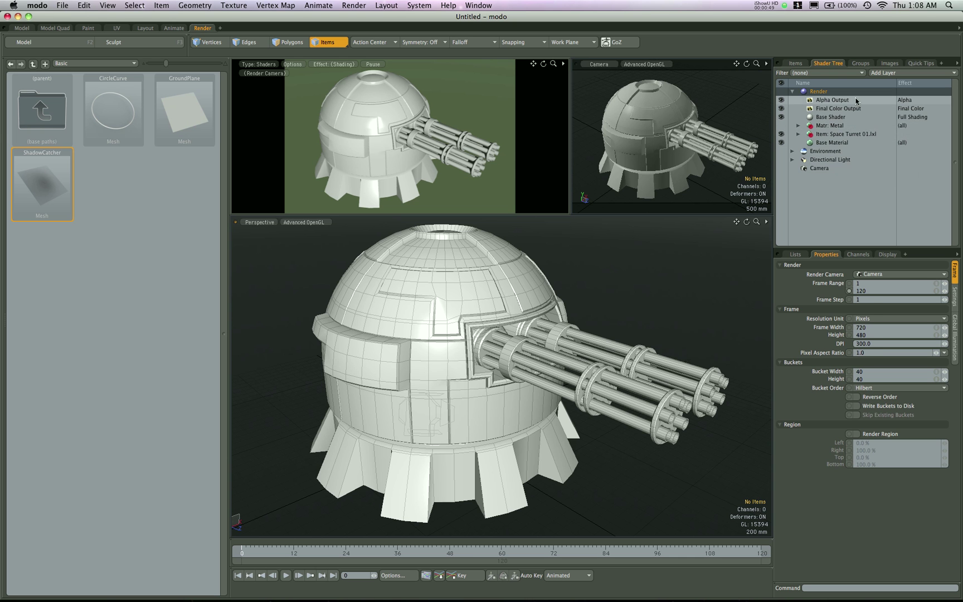
Step: Add a Gradient layer directly below the Base Shader and set its input parameter to Incidence
{"action": "left_click", "coordinate": [844, 116]}
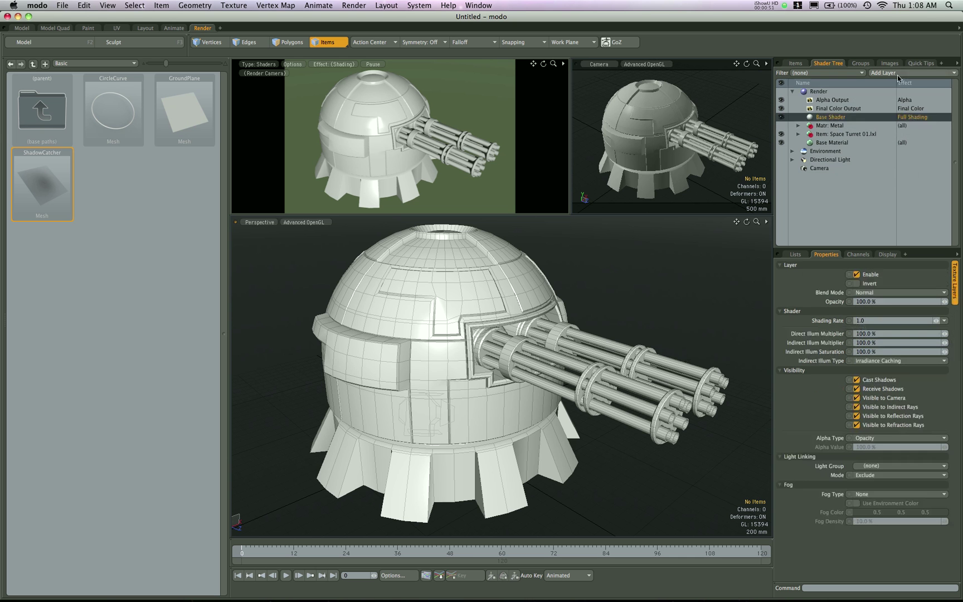
{"action": "left_click", "coordinate": [898, 73]}
{"action": "left_click", "coordinate": [828, 116]}
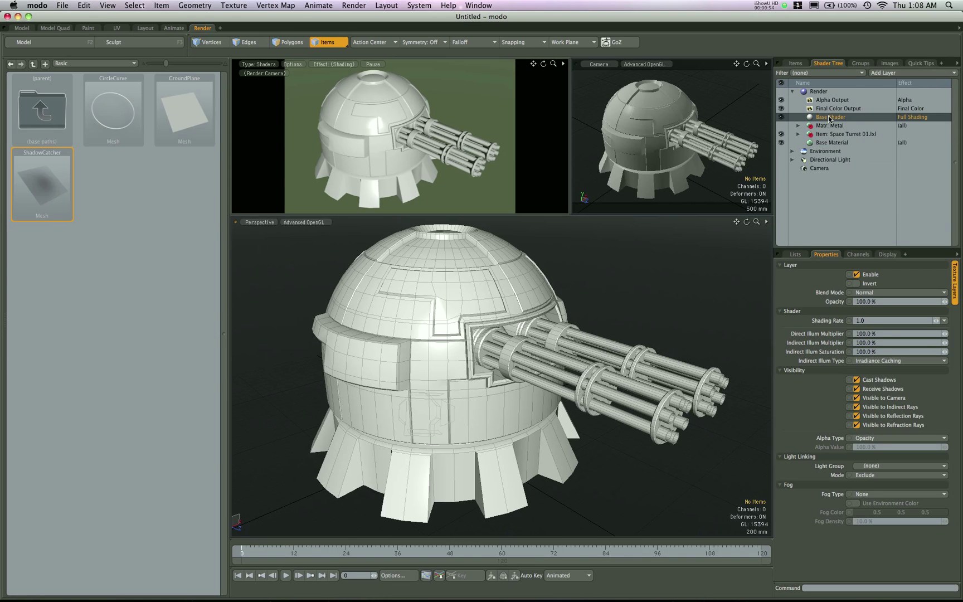
{"action": "left_click", "coordinate": [911, 71]}
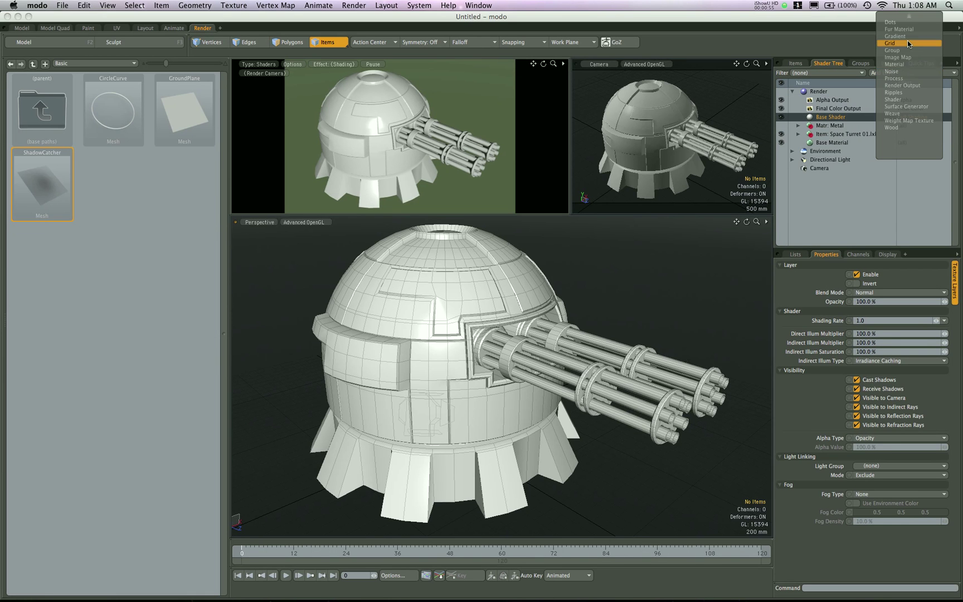
{"action": "left_click", "coordinate": [898, 37]}
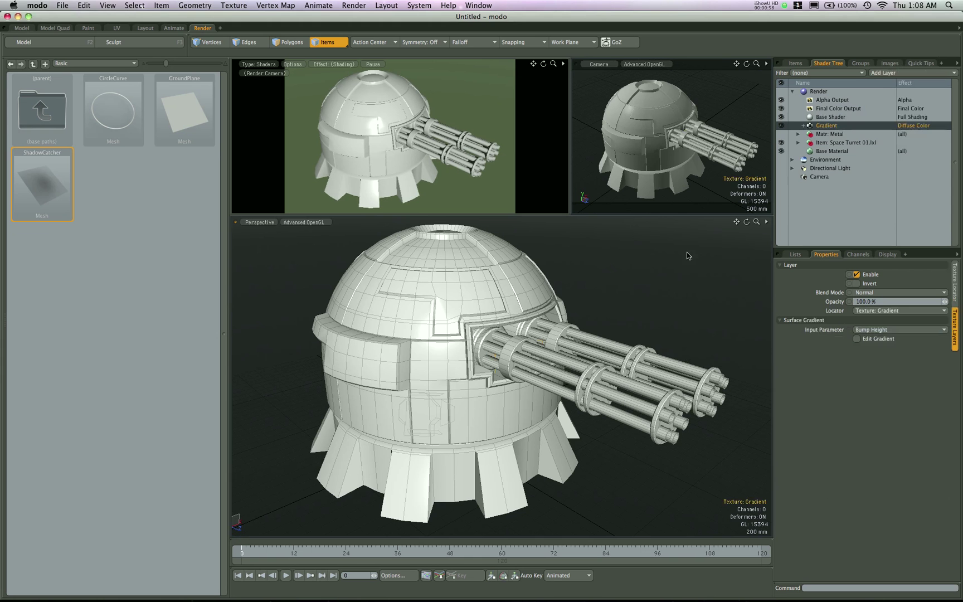
{"action": "left_click", "coordinate": [897, 329]}
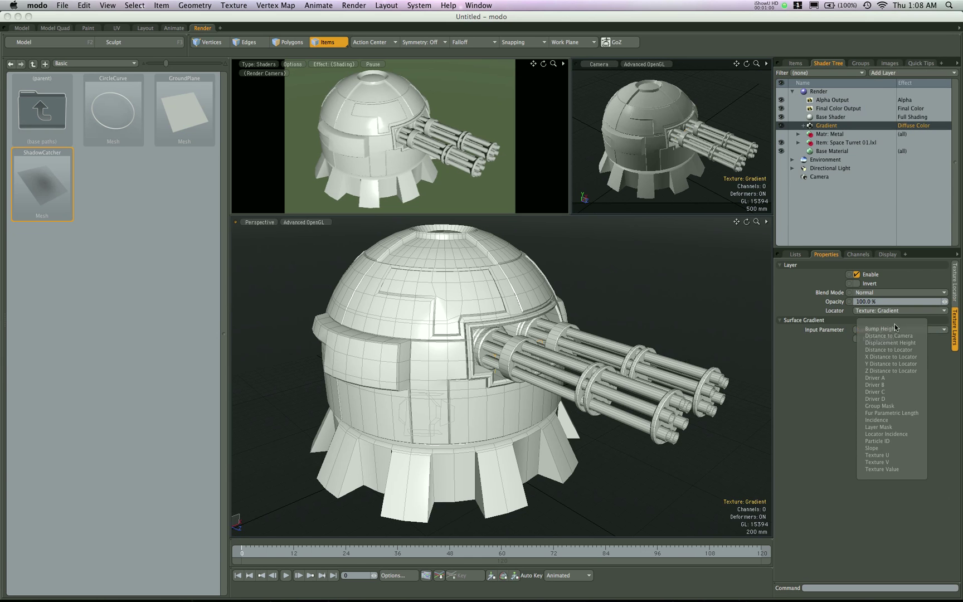
{"action": "left_click", "coordinate": [892, 420]}
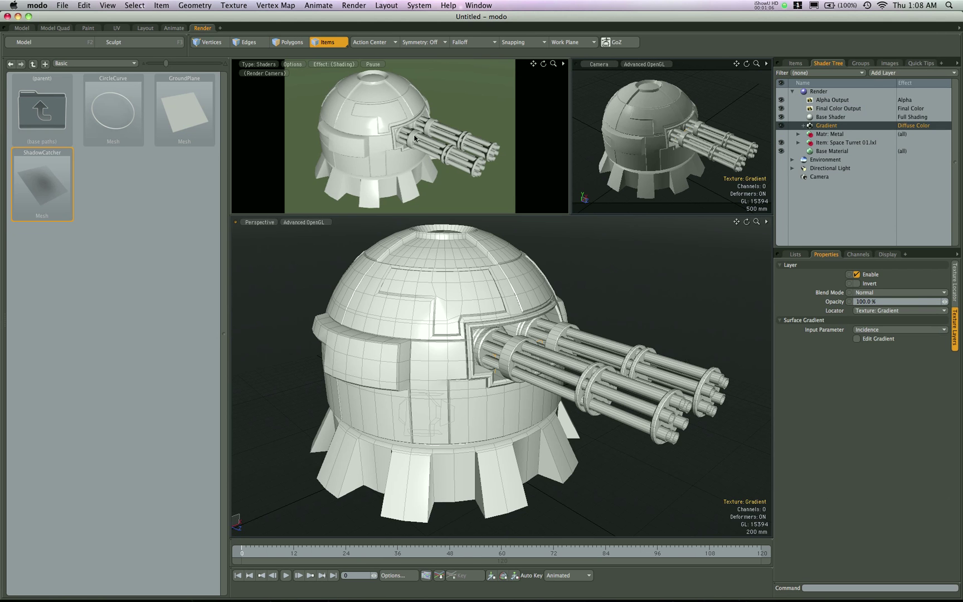
Step: Open the gradient for editing and add a black key at about 100% input and a mid-grey key at 50%
{"action": "left_click", "coordinate": [857, 338]}
{"action": "left_click_drag", "start_coordinate": [784, 378], "coordinate": [603, 310]}
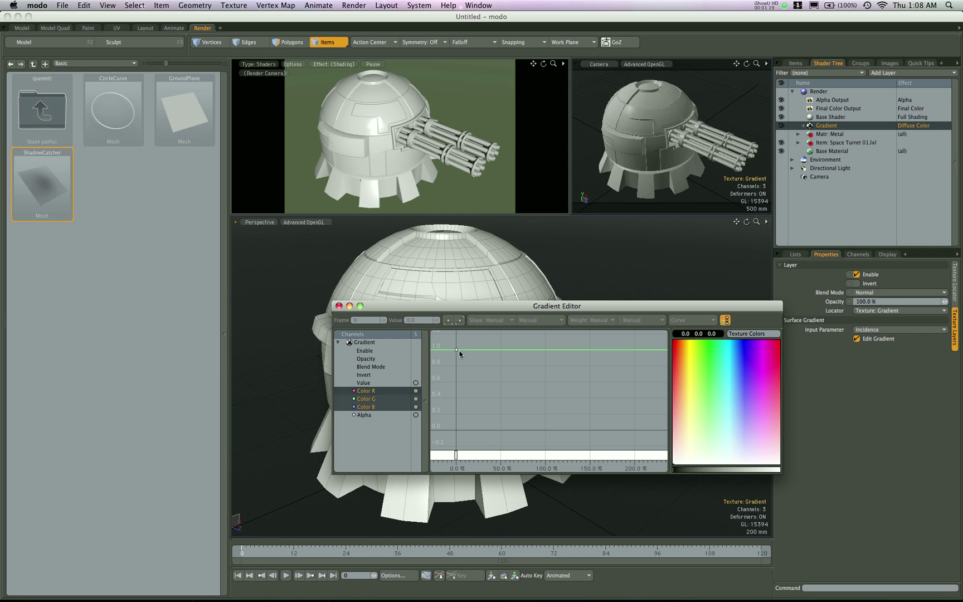
{"action": "left_click", "coordinate": [544, 429], "text": "ctrl"}
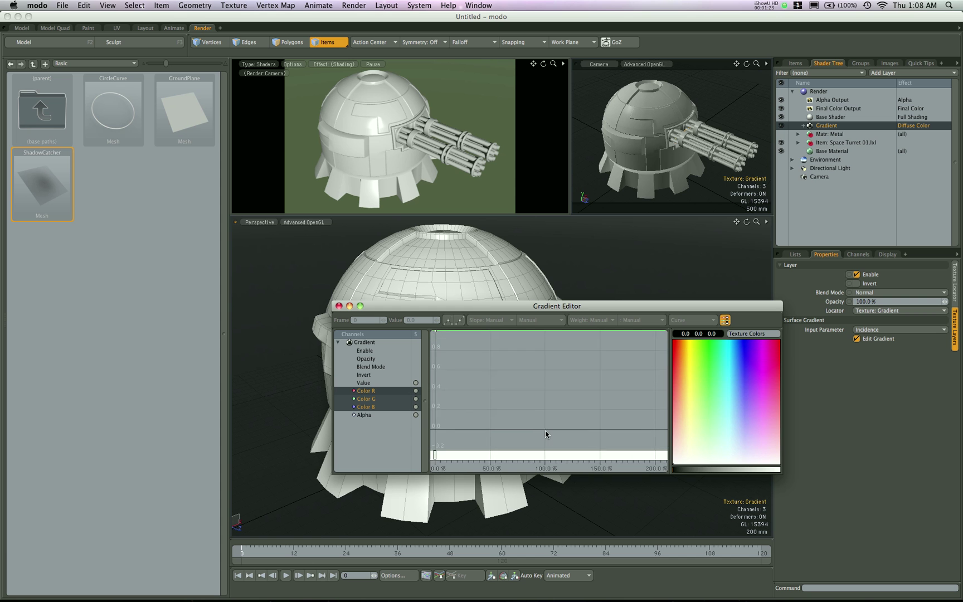
{"action": "scroll", "coordinate": [546, 431], "scroll_direction": "down", "scroll_amount": 2}
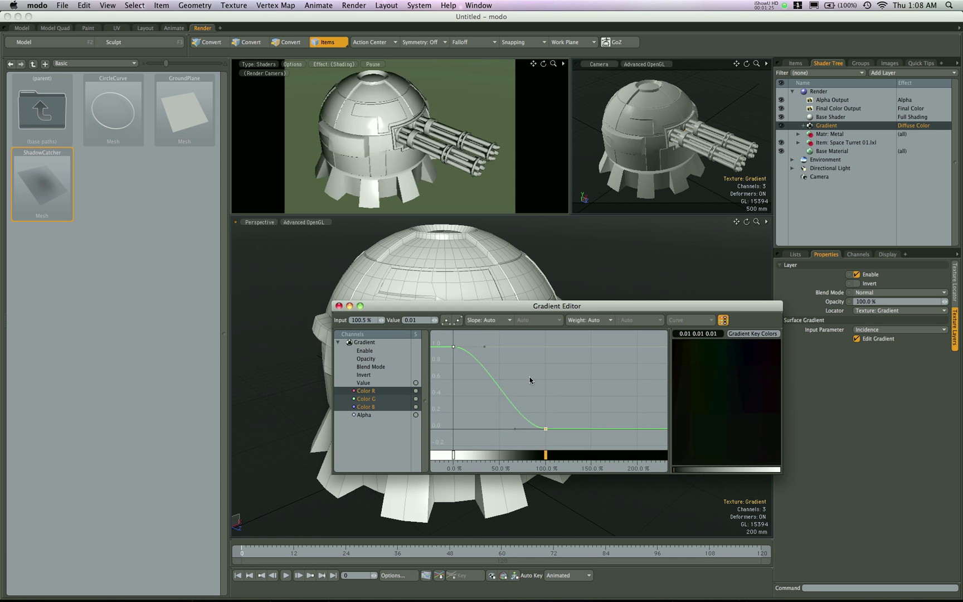
{"action": "left_click_drag", "start_coordinate": [531, 381], "coordinate": [551, 382], "text": "alt"}
{"action": "left_click_drag", "start_coordinate": [568, 436], "coordinate": [567, 441]}
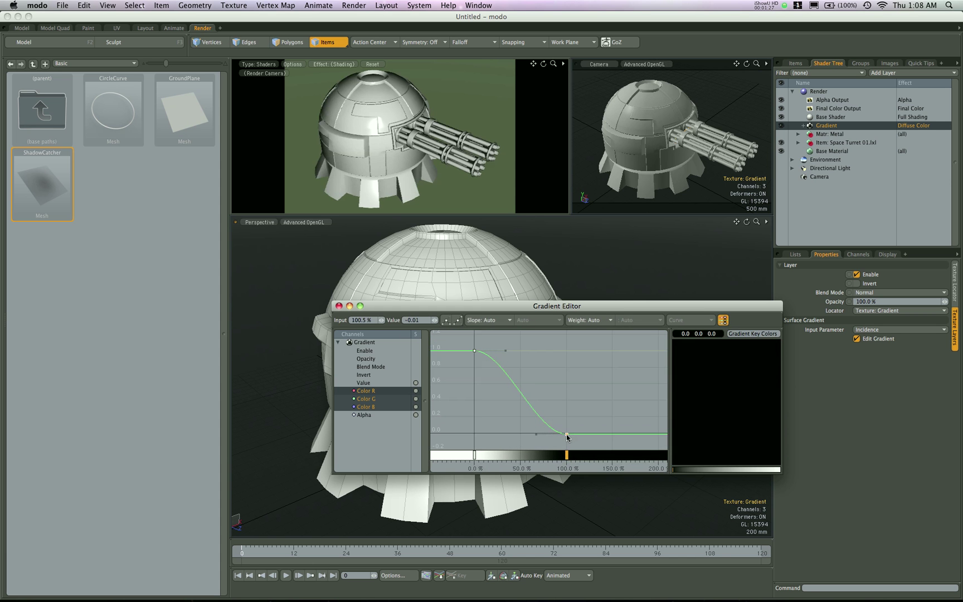
{"action": "left_click", "coordinate": [520, 396]}
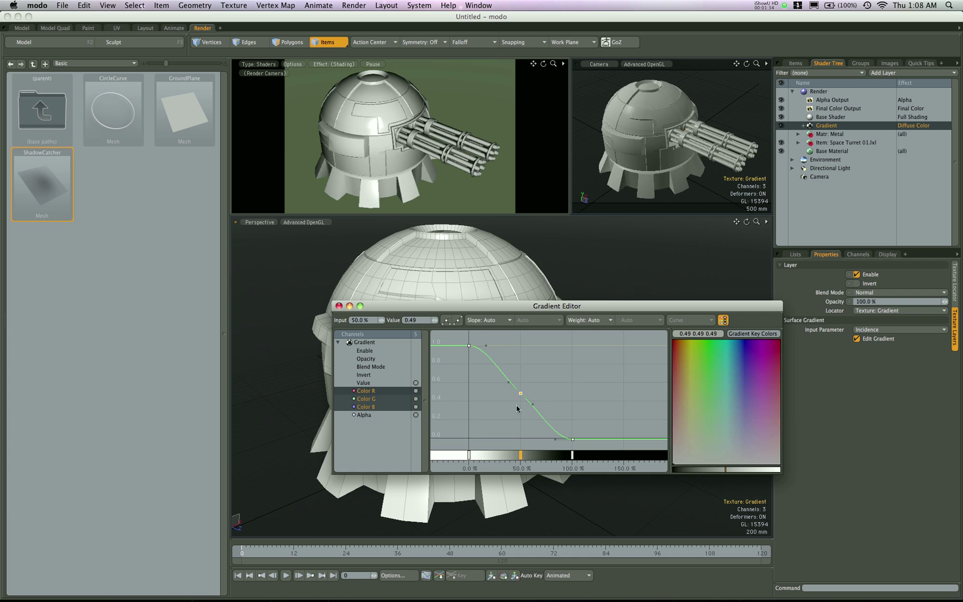
Step: Select all three gradient keys and set their slope to Stepped
{"action": "left_click_drag", "start_coordinate": [455, 339], "coordinate": [589, 446]}
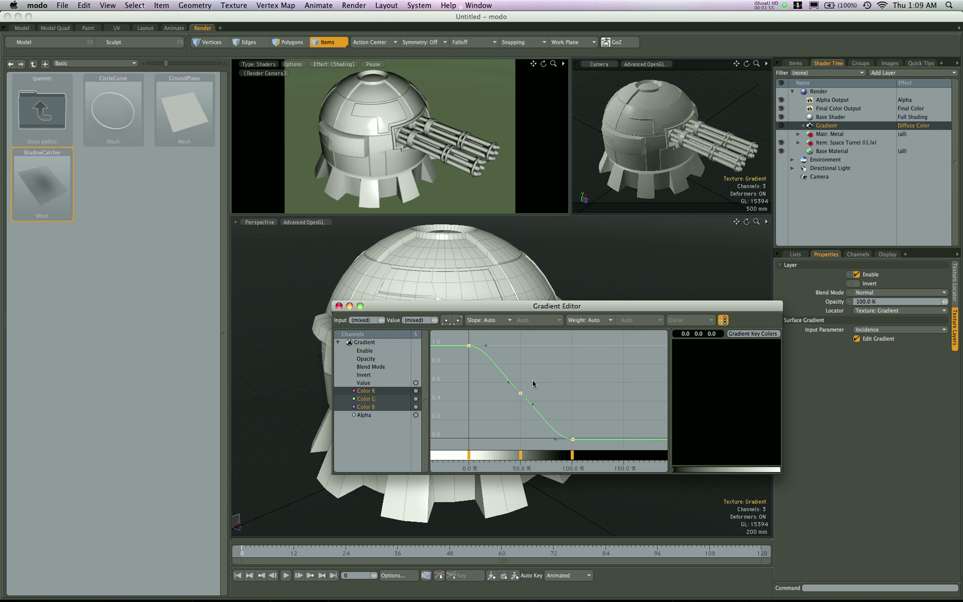
{"action": "left_click", "coordinate": [503, 322]}
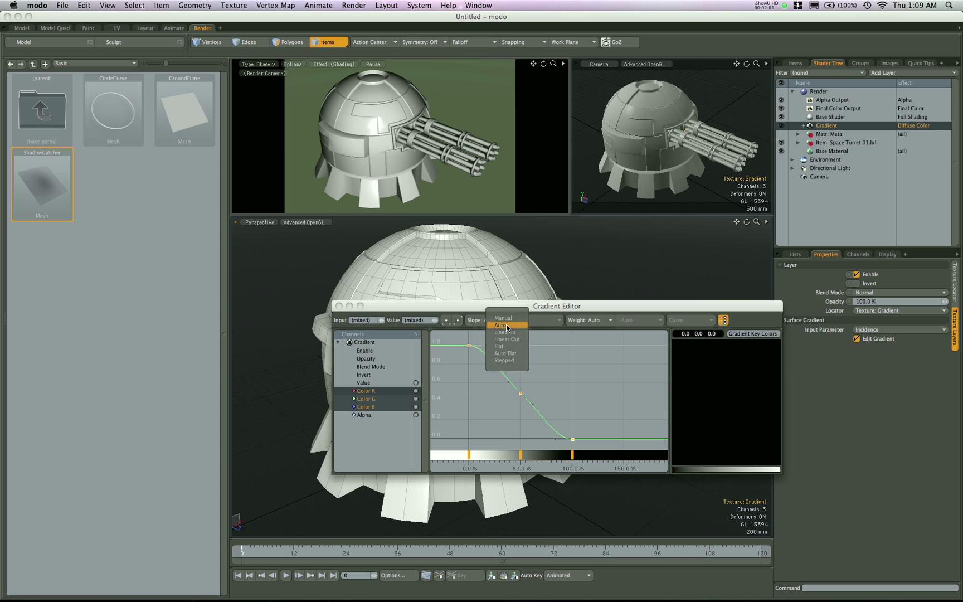
{"action": "left_click", "coordinate": [505, 360]}
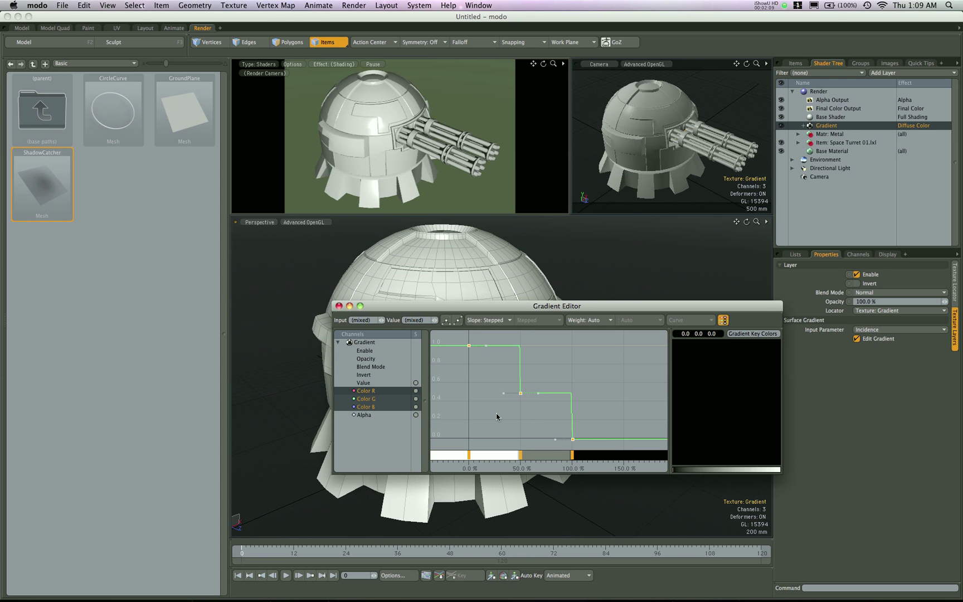
Step: Shift the grey key to about 41.5% input with value 0.5 and the black key to about 75.5%
{"action": "left_click", "coordinate": [520, 393]}
{"action": "mouse_move", "coordinate": [521, 394]}
{"action": "left_mouse_down"}
{"action": "mouse_move", "coordinate": [507, 383]}
{"action": "mouse_move", "coordinate": [492, 388]}
{"action": "mouse_move", "coordinate": [527, 387]}
{"action": "mouse_move", "coordinate": [512, 386]}
{"action": "mouse_move", "coordinate": [516, 406]}
{"action": "mouse_move", "coordinate": [513, 385]}
{"action": "mouse_move", "coordinate": [512, 394]}
{"action": "left_mouse_up"}
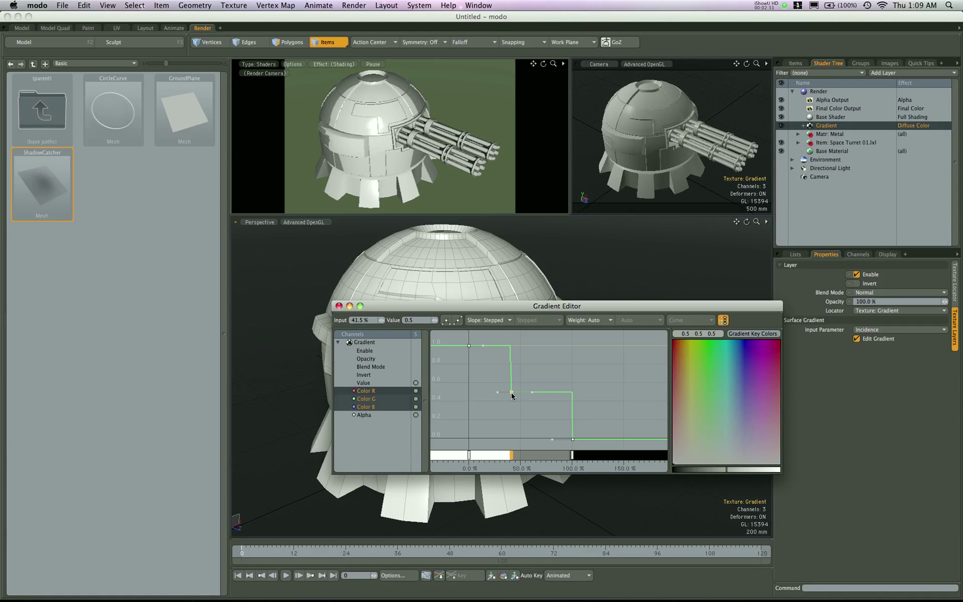
{"action": "left_click", "coordinate": [571, 439]}
{"action": "left_click_drag", "start_coordinate": [578, 439], "coordinate": [546, 441]}
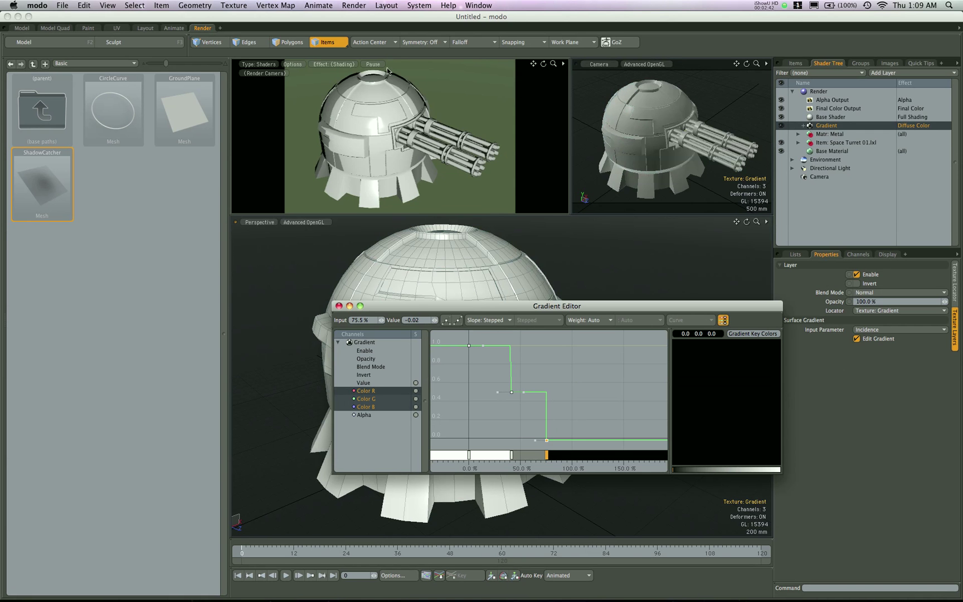
Step: Raise the gradient's white key to a value of about 1.33 at about -1% input, checking the shading in the render preview
{"action": "left_click", "coordinate": [436, 141]}
{"action": "left_click_drag", "start_coordinate": [436, 141], "coordinate": [397, 172], "text": "alt"}
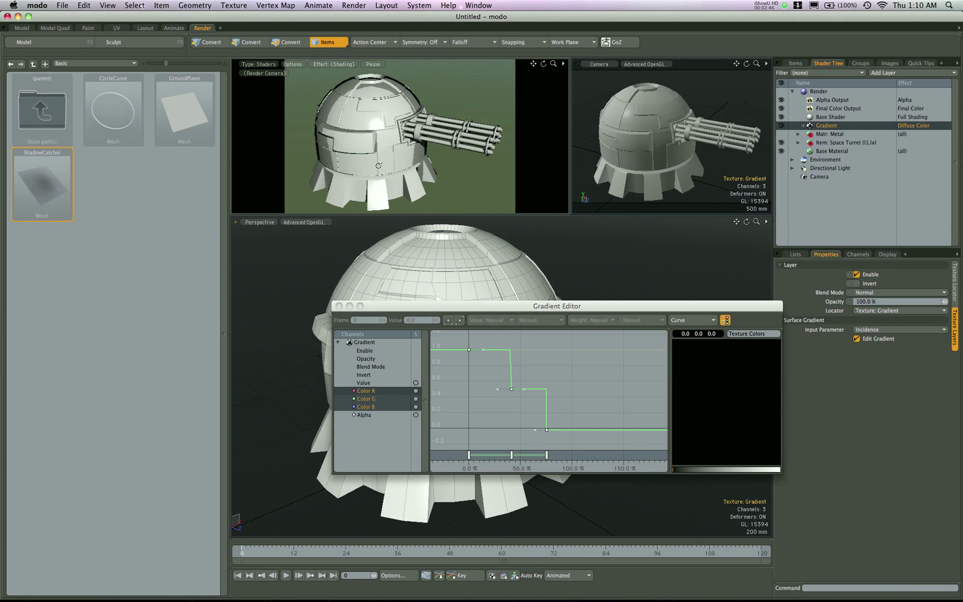
{"action": "left_click_drag", "start_coordinate": [458, 106], "coordinate": [457, 110], "text": "alt"}
{"action": "left_click_drag", "start_coordinate": [339, 160], "coordinate": [341, 164], "text": "alt"}
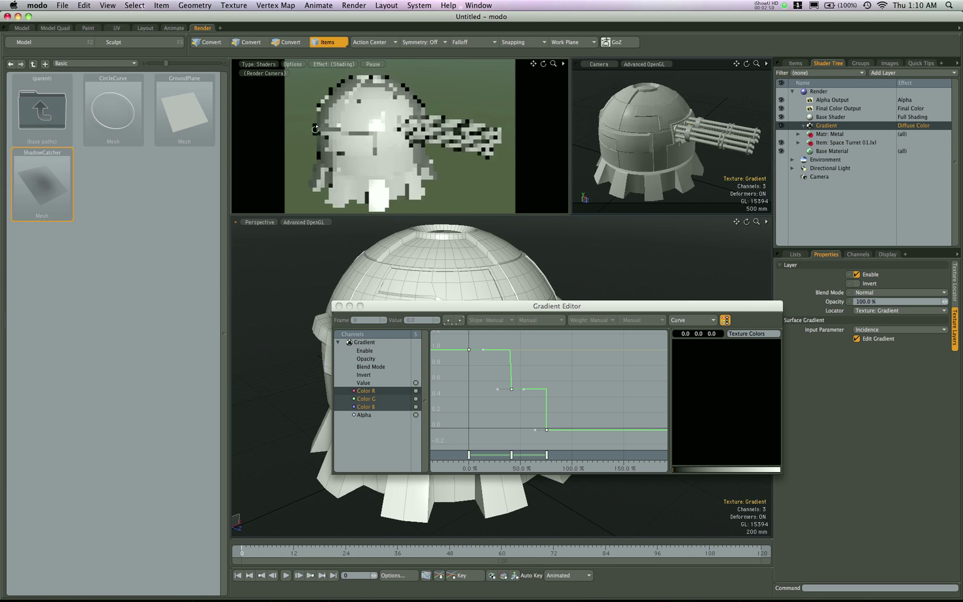
{"action": "left_click_drag", "start_coordinate": [458, 366], "coordinate": [470, 329]}
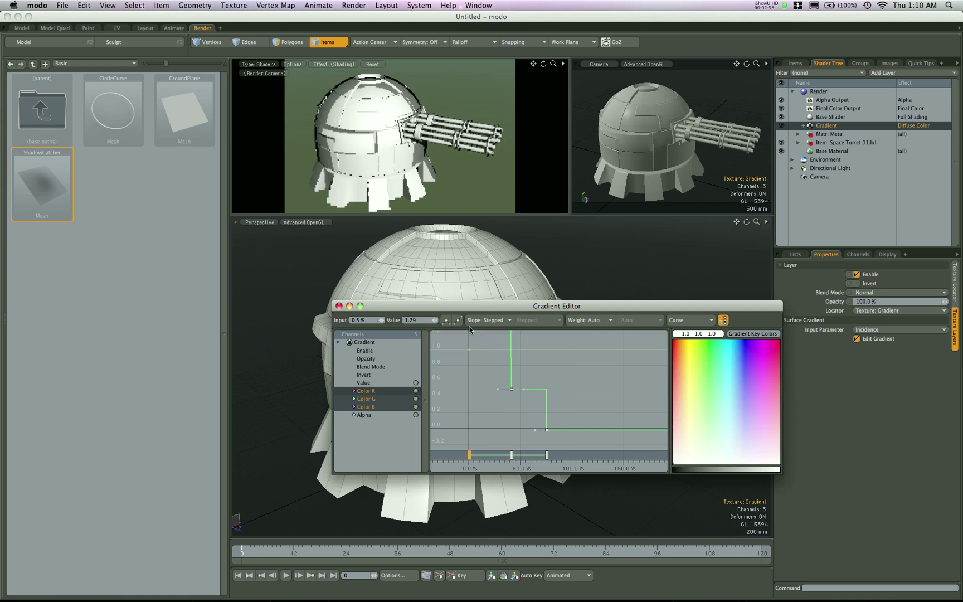
{"action": "left_click_drag", "start_coordinate": [480, 367], "coordinate": [480, 401], "text": "alt"}
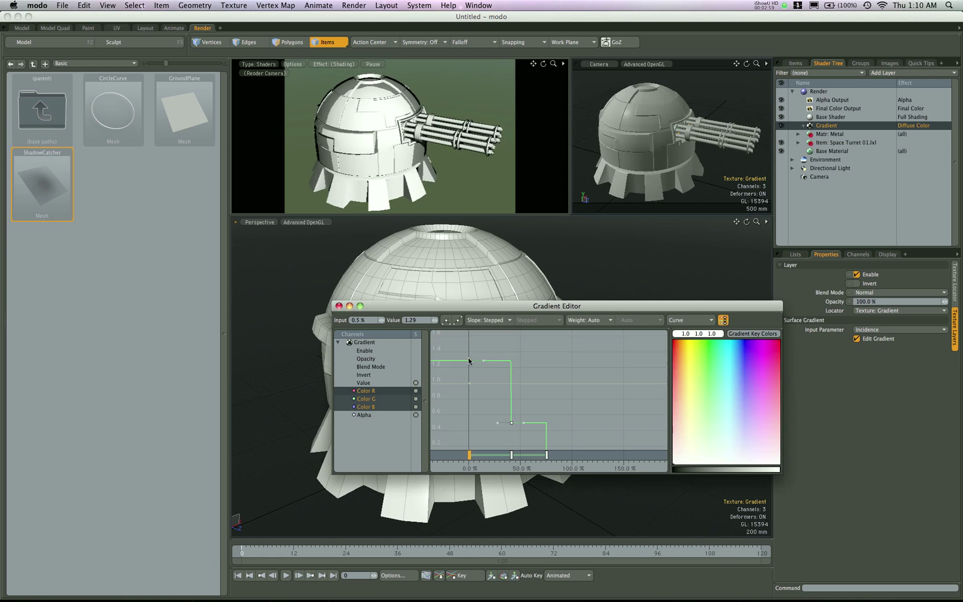
{"action": "left_click_drag", "start_coordinate": [469, 361], "coordinate": [467, 357]}
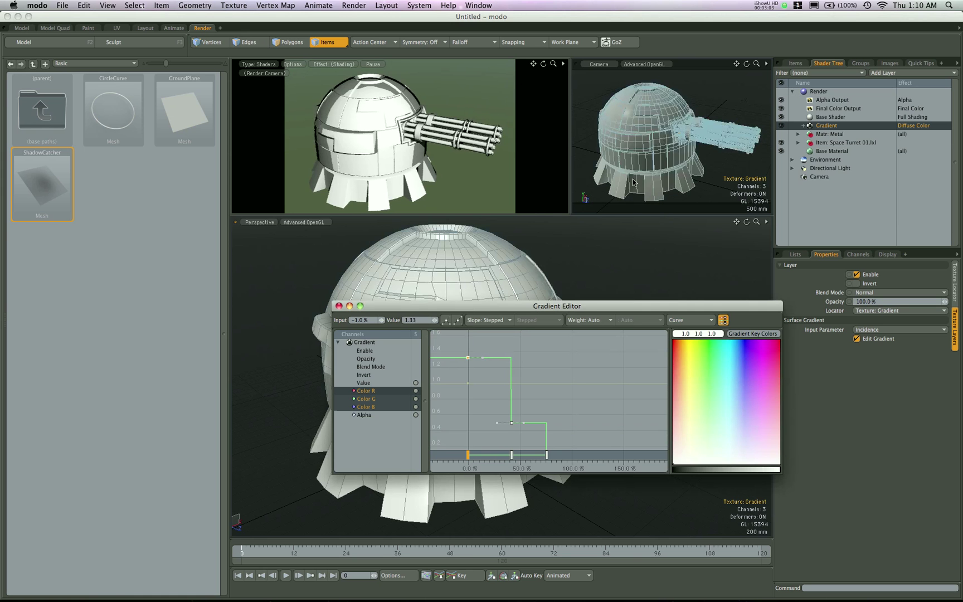
{"action": "left_click_drag", "start_coordinate": [472, 141], "coordinate": [474, 170], "text": "alt"}
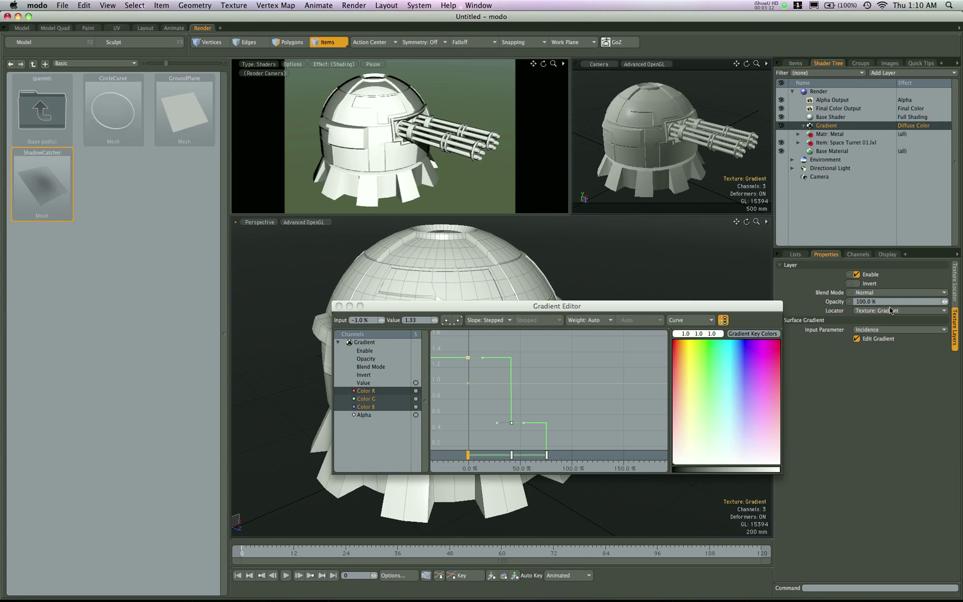
Step: Hide the Gradient layer and turn on the Matr: Metal group to preview the metal material alone
{"action": "left_click", "coordinate": [780, 126]}
{"action": "left_click", "coordinate": [780, 134]}
{"action": "left_click", "coordinate": [828, 135]}
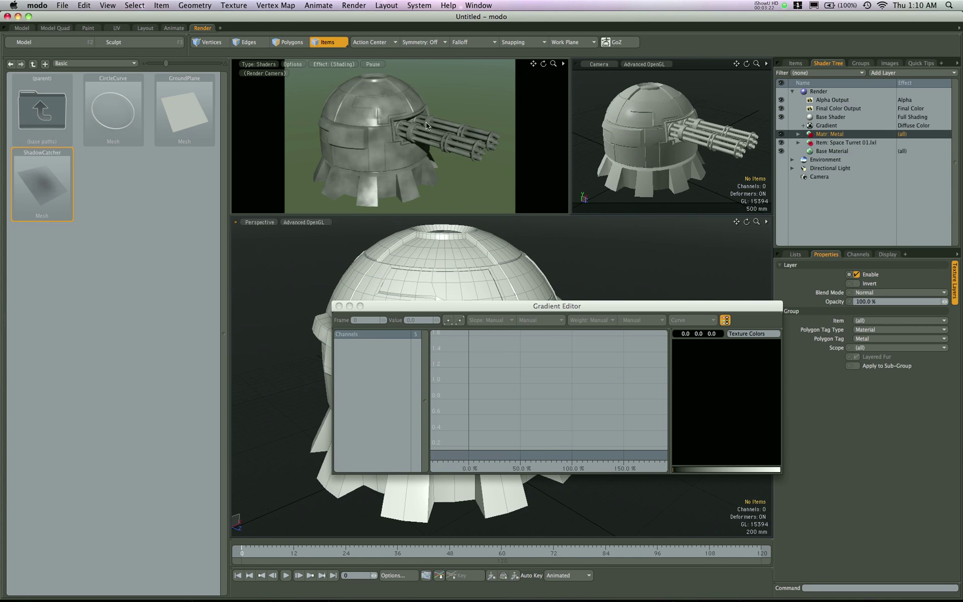
{"action": "left_click_drag", "start_coordinate": [426, 122], "coordinate": [405, 121], "text": "alt"}
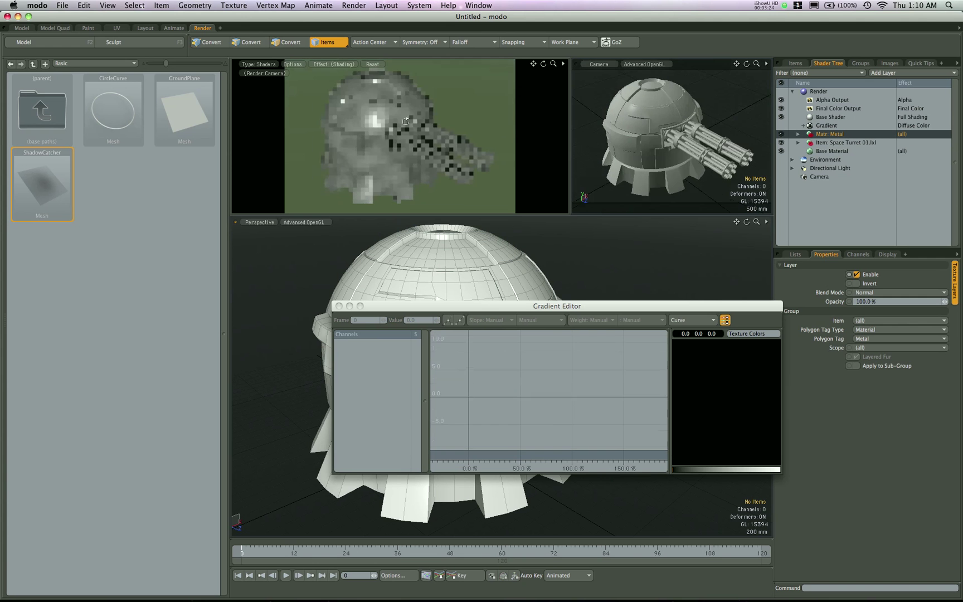
{"action": "key", "text": "super+z"}
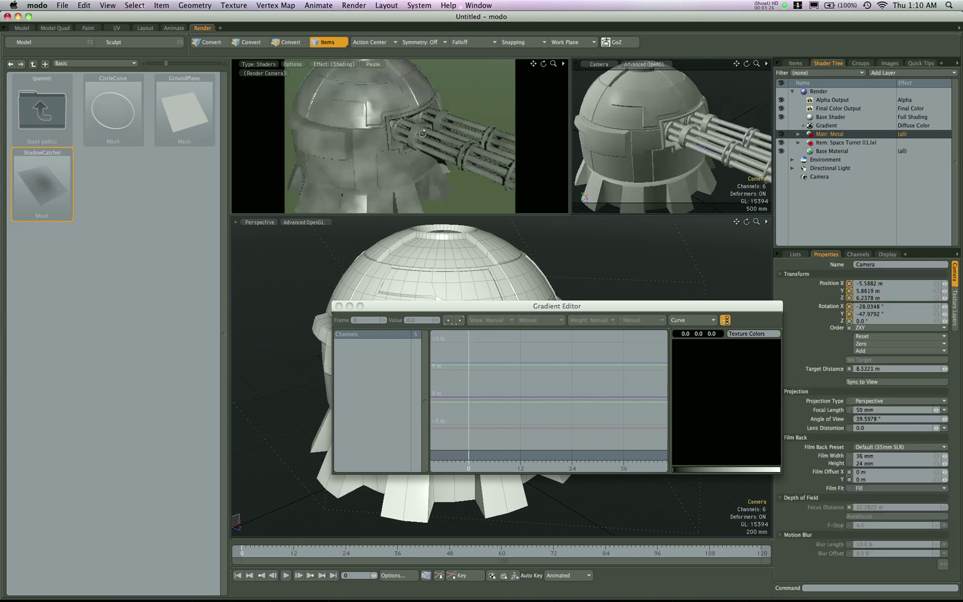
{"action": "mouse_move", "coordinate": [386, 160]}
{"action": "left_mouse_down", "text": "alt"}
{"action": "mouse_move", "coordinate": [404, 128]}
{"action": "mouse_move", "coordinate": [401, 104]}
{"action": "mouse_move", "coordinate": [416, 141]}
{"action": "mouse_move", "coordinate": [403, 114]}
{"action": "mouse_move", "coordinate": [375, 145]}
{"action": "left_mouse_up", "text": "alt"}
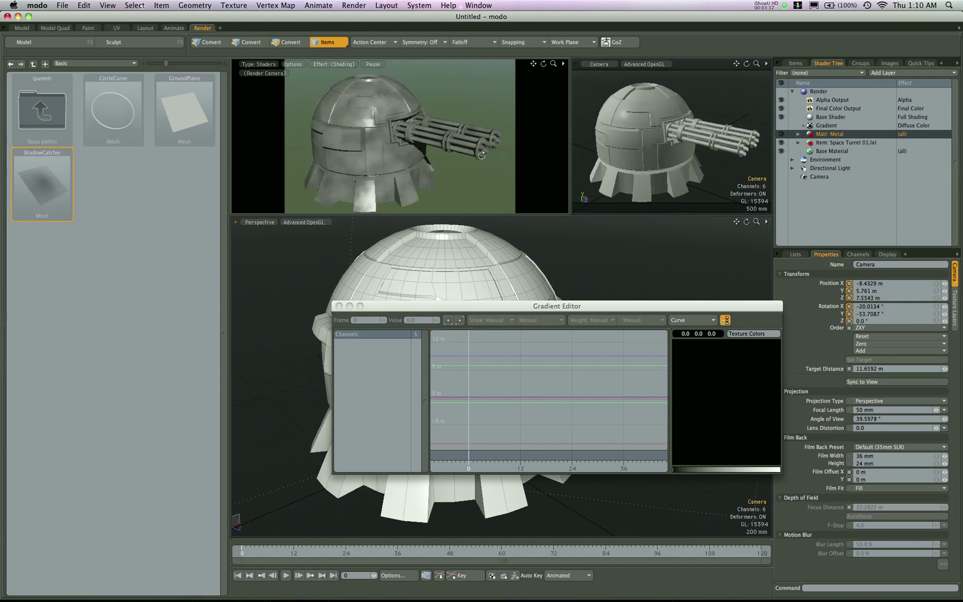
Step: Turn the Gradient layer back on and set its blend mode to Multiply over the metal material
{"action": "left_click", "coordinate": [825, 125]}
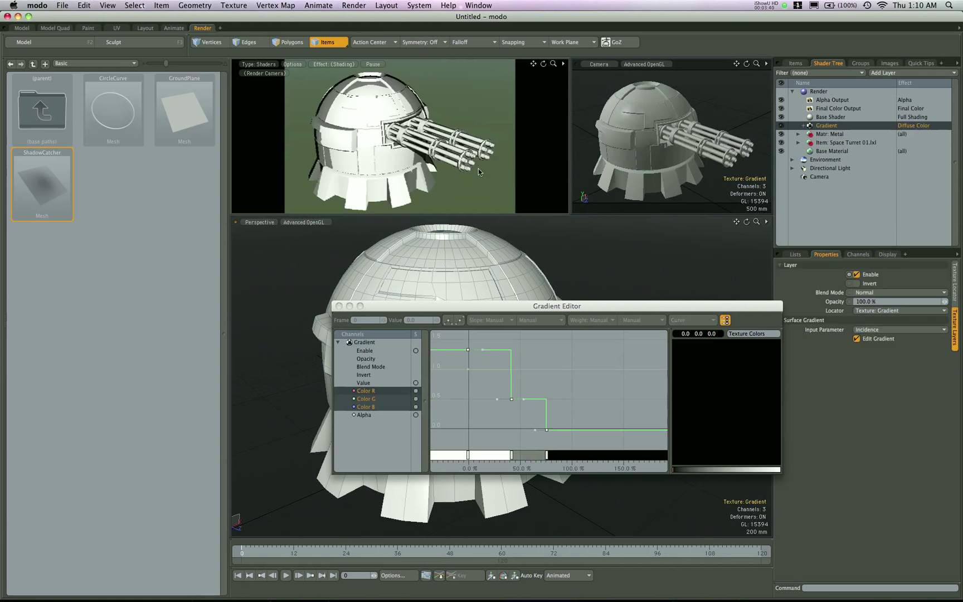
{"action": "left_click", "coordinate": [892, 292]}
{"action": "left_click", "coordinate": [891, 336]}
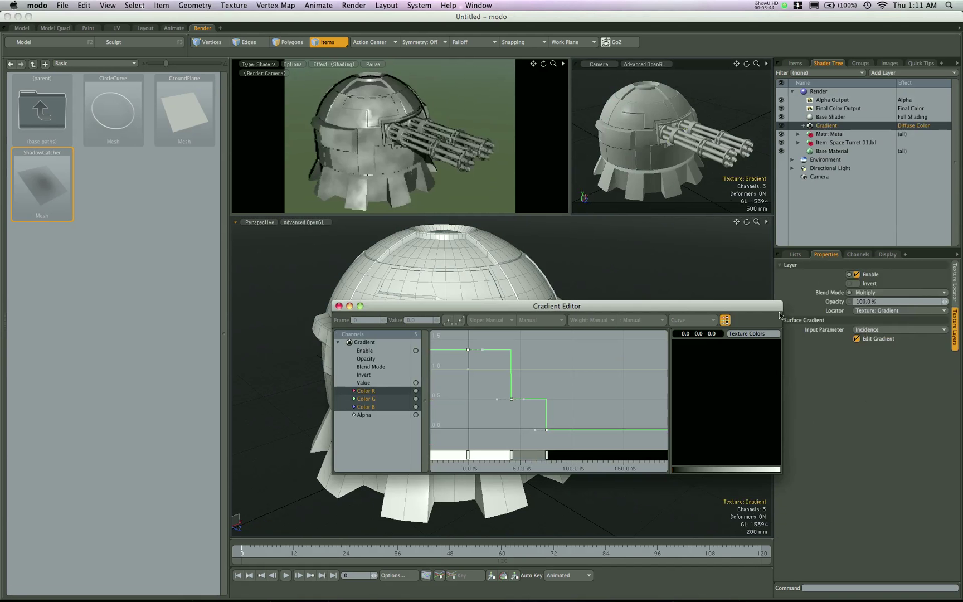
{"action": "left_click_drag", "start_coordinate": [642, 126], "coordinate": [674, 133], "text": "alt"}
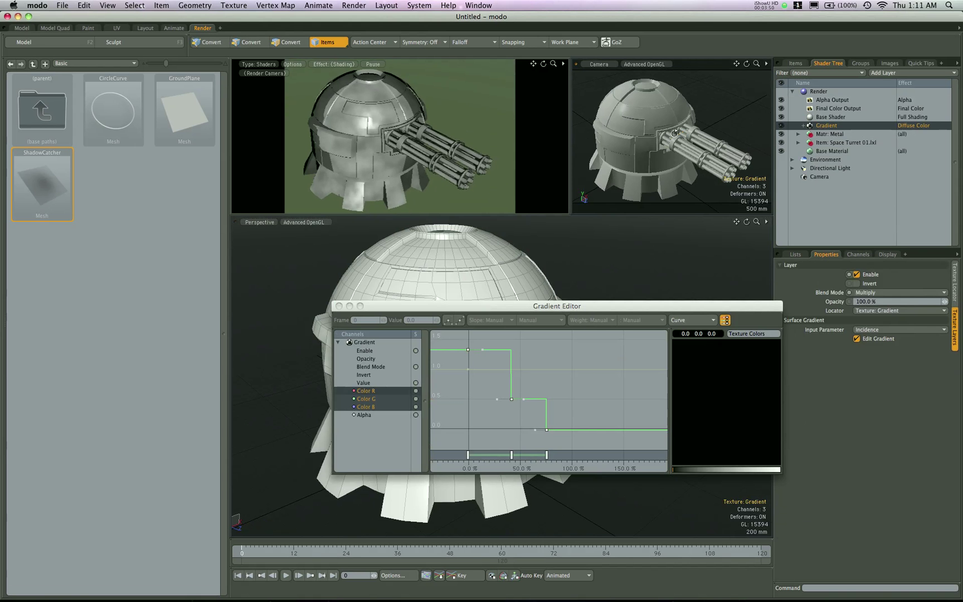
{"action": "left_click", "coordinate": [641, 177]}
Step: Try the Overlay and Soft Light blend modes on the Gradient layer and return it to Multiply
{"action": "left_click", "coordinate": [878, 294]}
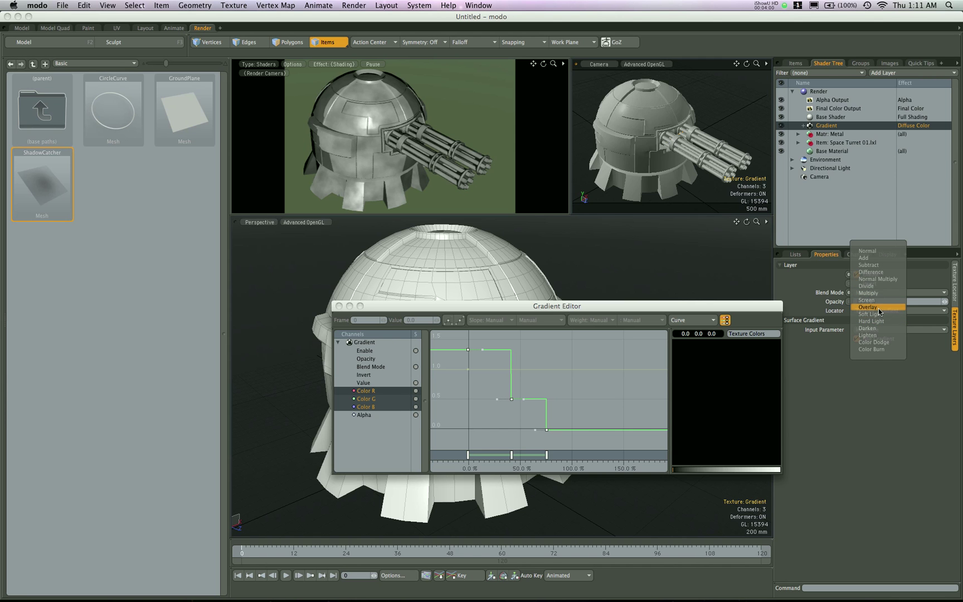
{"action": "left_click", "coordinate": [879, 308]}
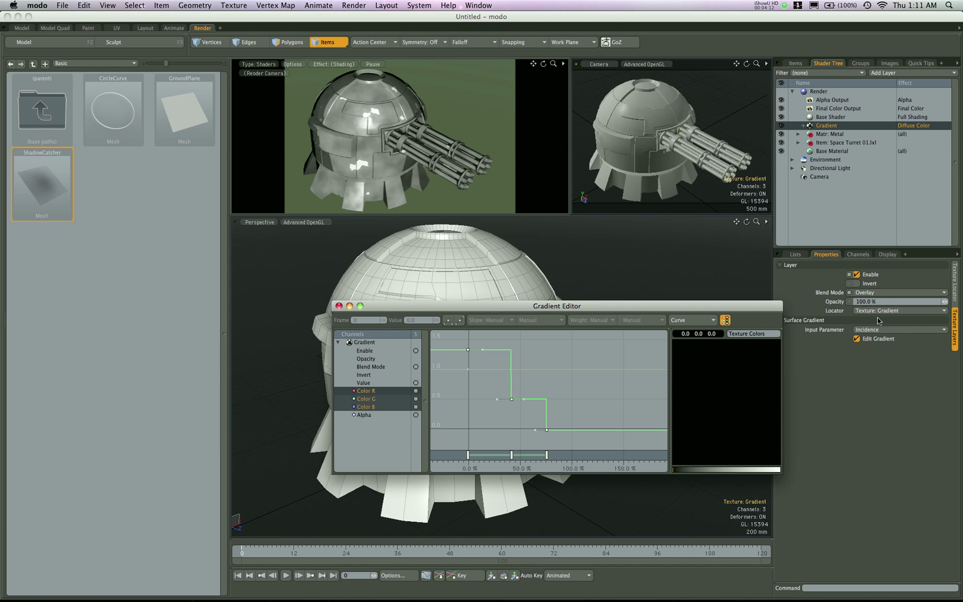
{"action": "left_click", "coordinate": [886, 293]}
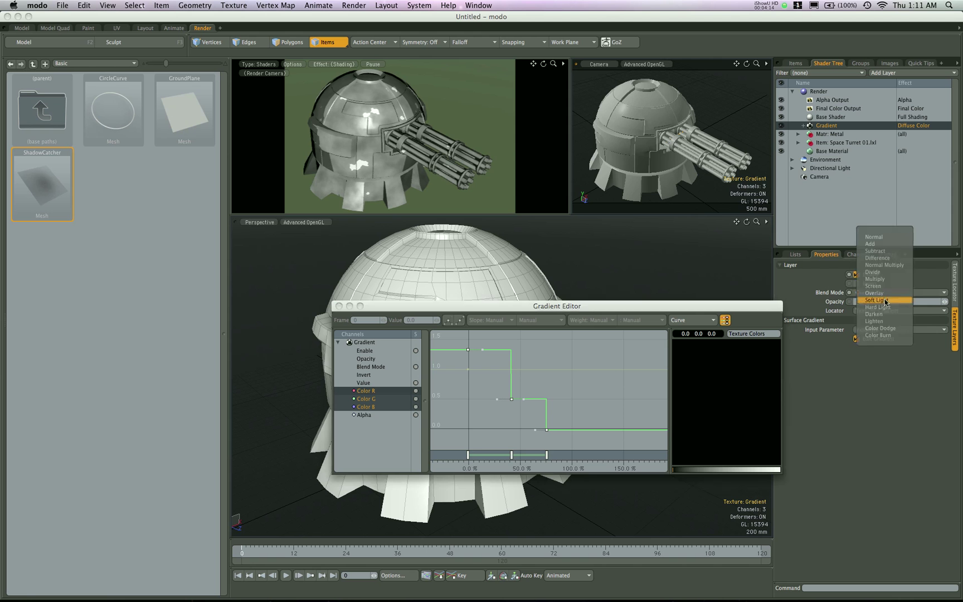
{"action": "left_click", "coordinate": [883, 300]}
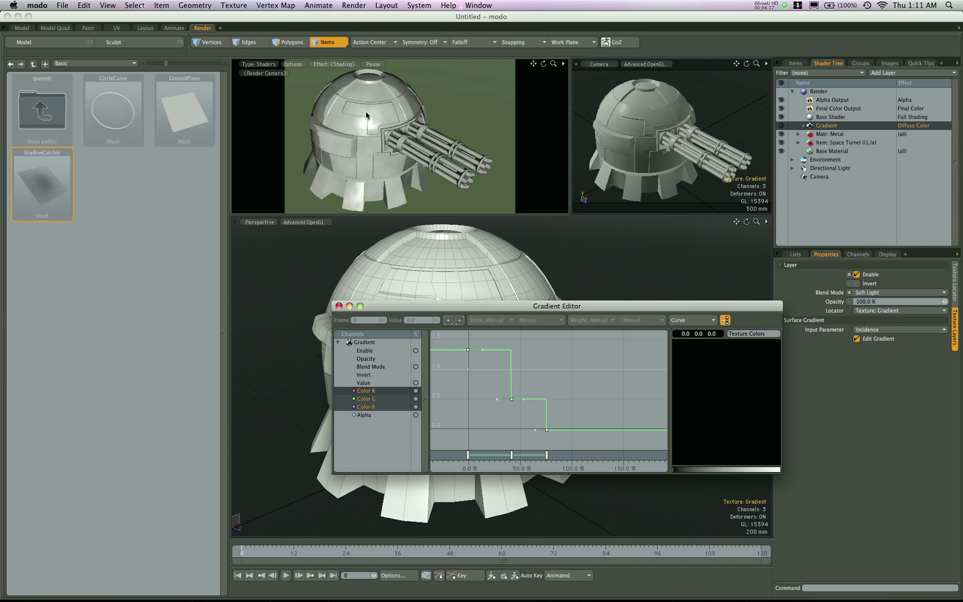
{"action": "left_click", "coordinate": [872, 293]}
{"action": "left_click", "coordinate": [872, 271]}
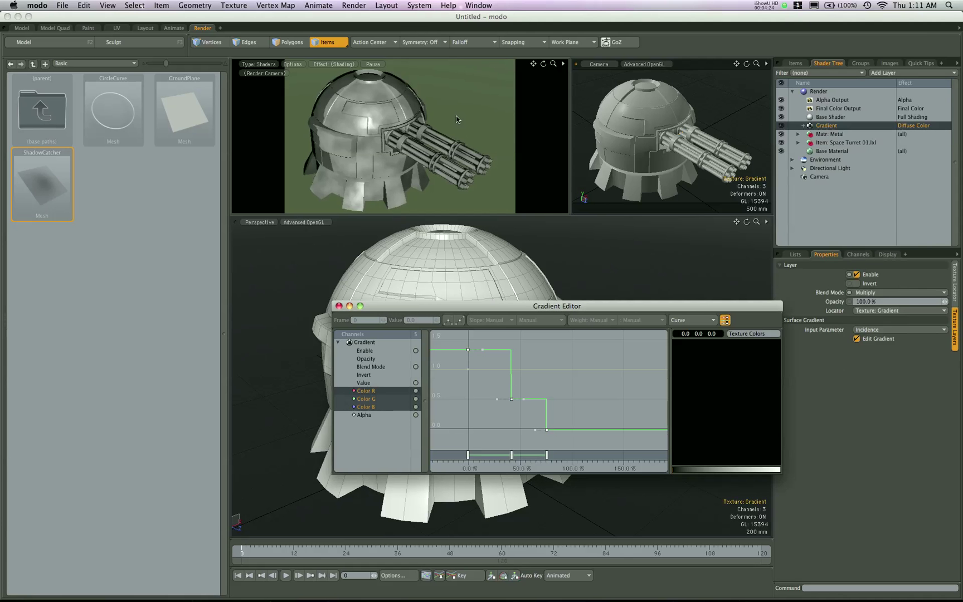
Step: Move the gradient's middle grey key to 25% input with a value of 0.86
{"action": "left_click_drag", "start_coordinate": [456, 116], "coordinate": [359, 132], "text": "alt"}
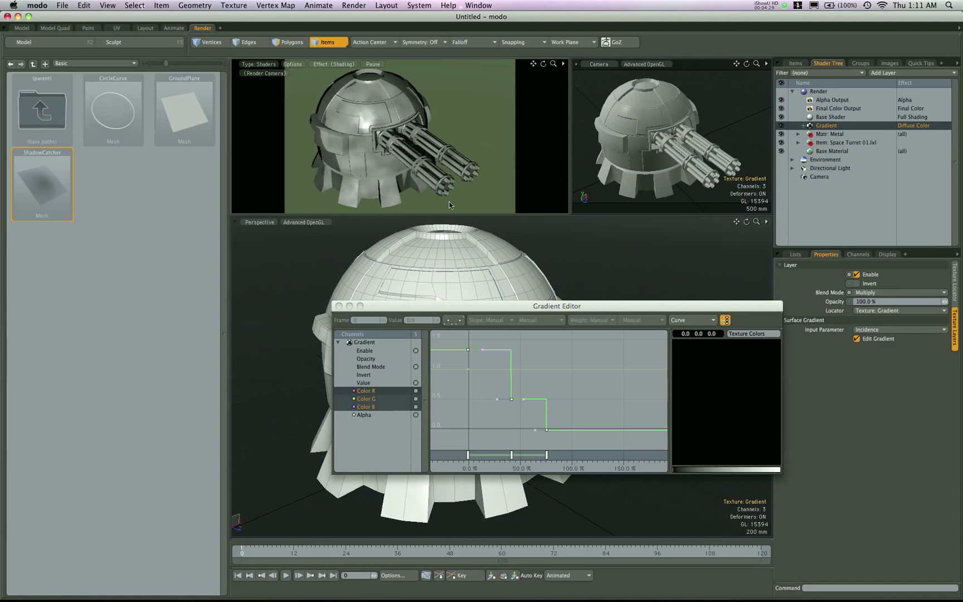
{"action": "left_click_drag", "start_coordinate": [458, 159], "coordinate": [466, 156], "text": "alt"}
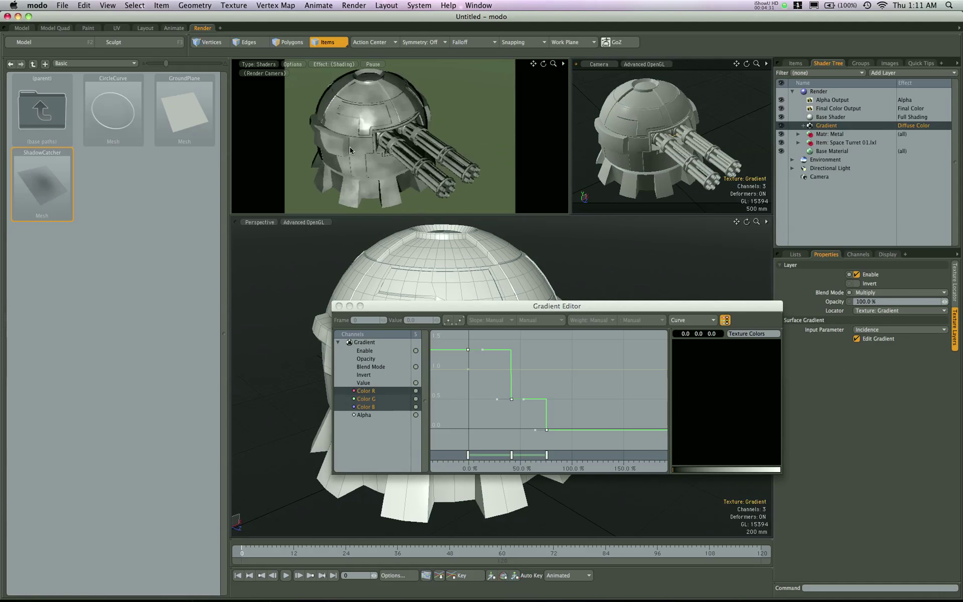
{"action": "left_click_drag", "start_coordinate": [363, 163], "coordinate": [430, 175], "text": "alt"}
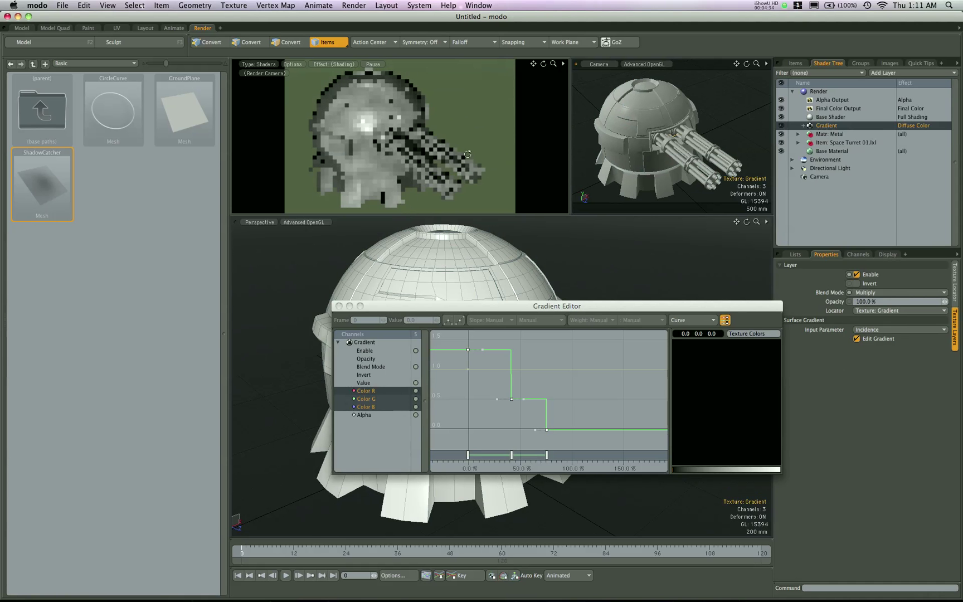
{"action": "left_click", "coordinate": [512, 399]}
{"action": "left_click_drag", "start_coordinate": [514, 399], "coordinate": [505, 390]}
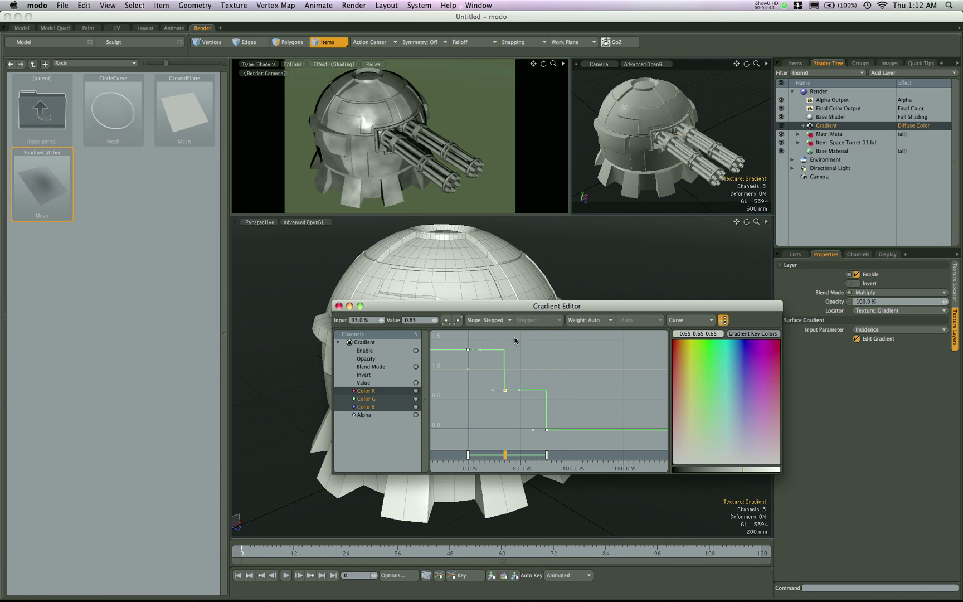
{"action": "left_click_drag", "start_coordinate": [505, 391], "coordinate": [494, 377]}
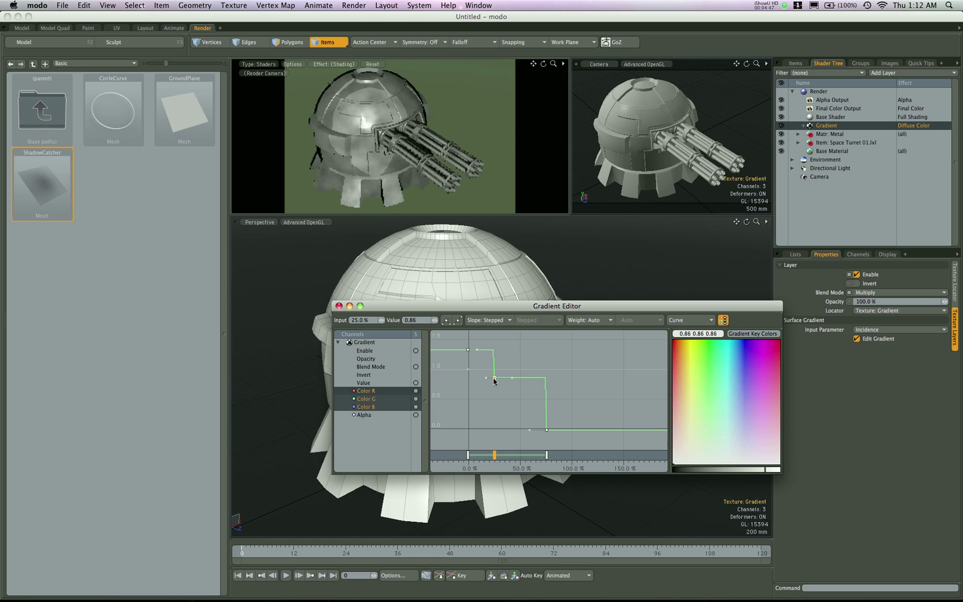
{"action": "left_click", "coordinate": [521, 377], "text": "ctrl"}
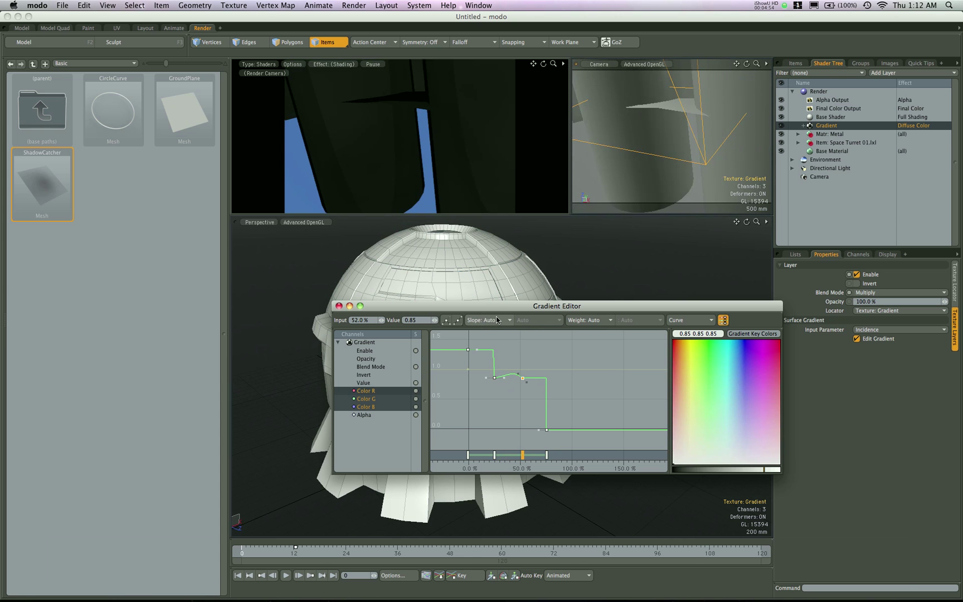
{"action": "key", "text": "super+z"}
{"action": "key", "text": "super+z"}
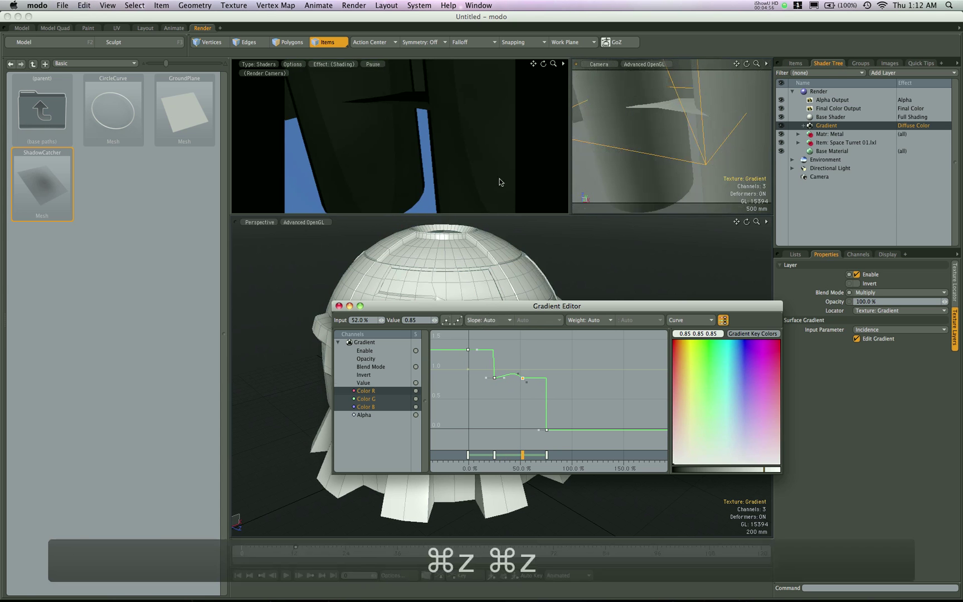
{"action": "key", "text": "super+z"}
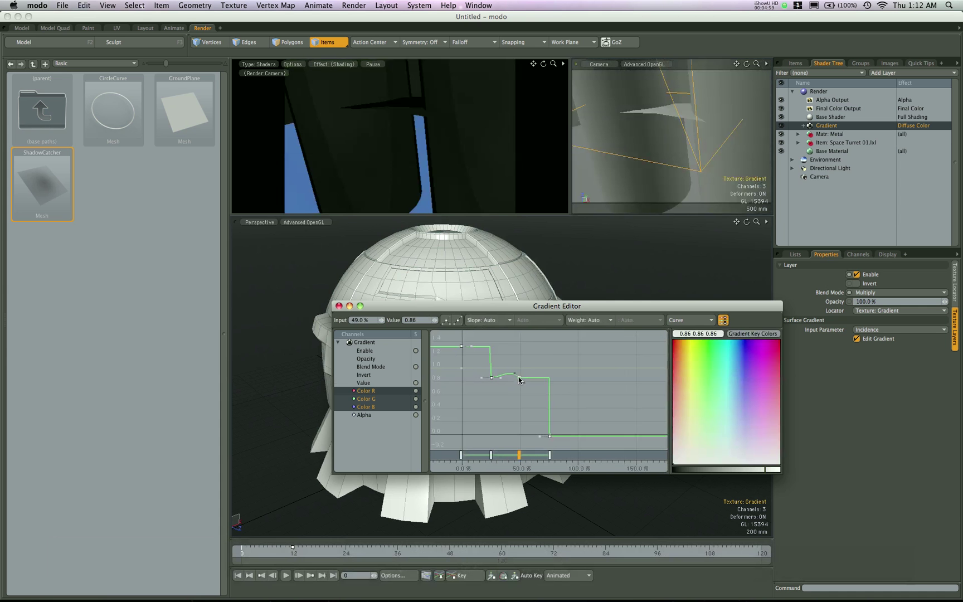
{"action": "key", "text": "super+z"}
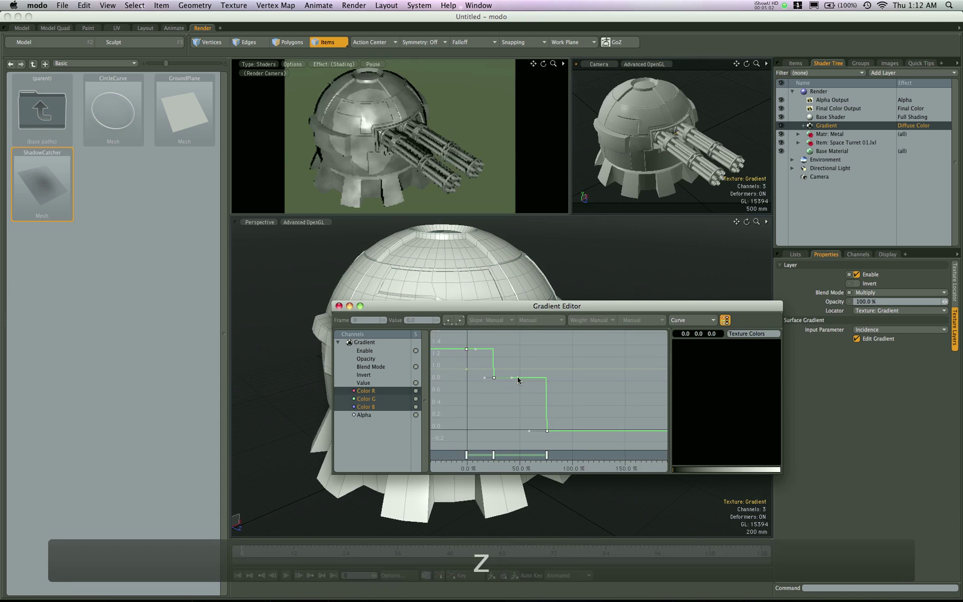
Step: Add a gradient key at 51% input with value 0.86, reframe the turret in the camera view, and set the key's slope to Stepped
{"action": "scroll", "coordinate": [519, 379], "scroll_direction": "up", "scroll_amount": 1}
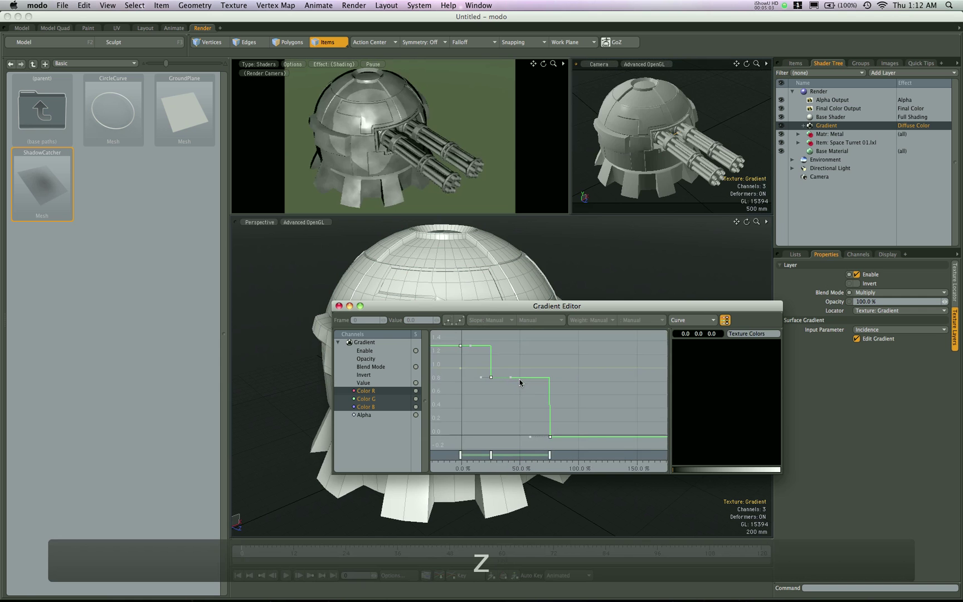
{"action": "left_click", "coordinate": [520, 381], "text": "ctrl"}
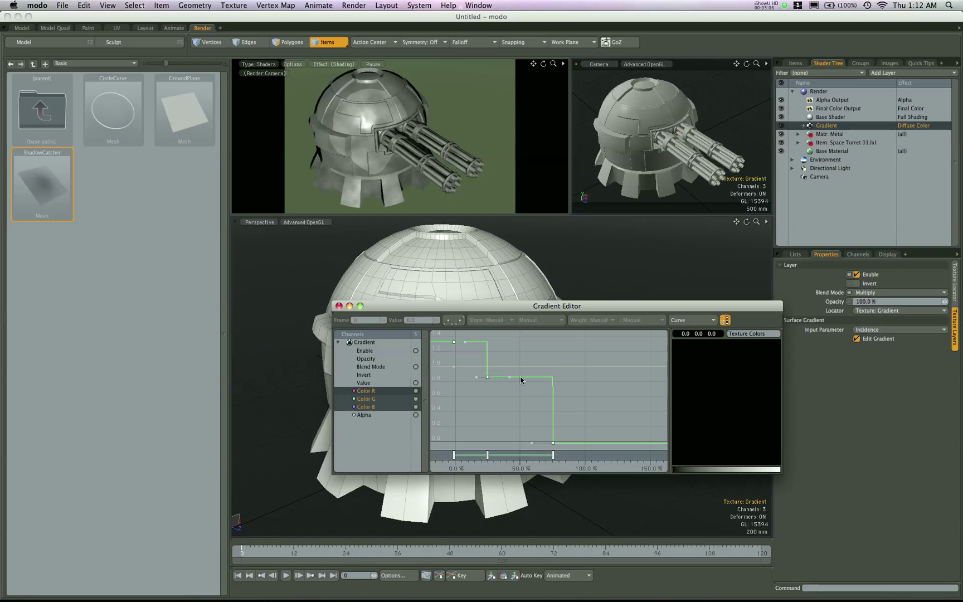
{"action": "left_click_drag", "start_coordinate": [514, 362], "coordinate": [529, 390]}
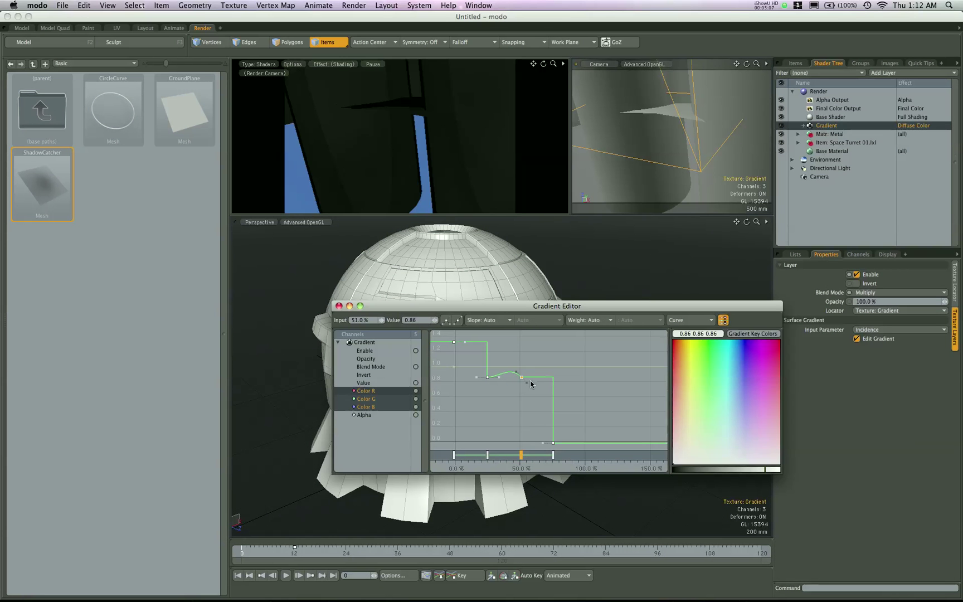
{"action": "scroll", "coordinate": [633, 150], "scroll_direction": "down", "scroll_amount": 3}
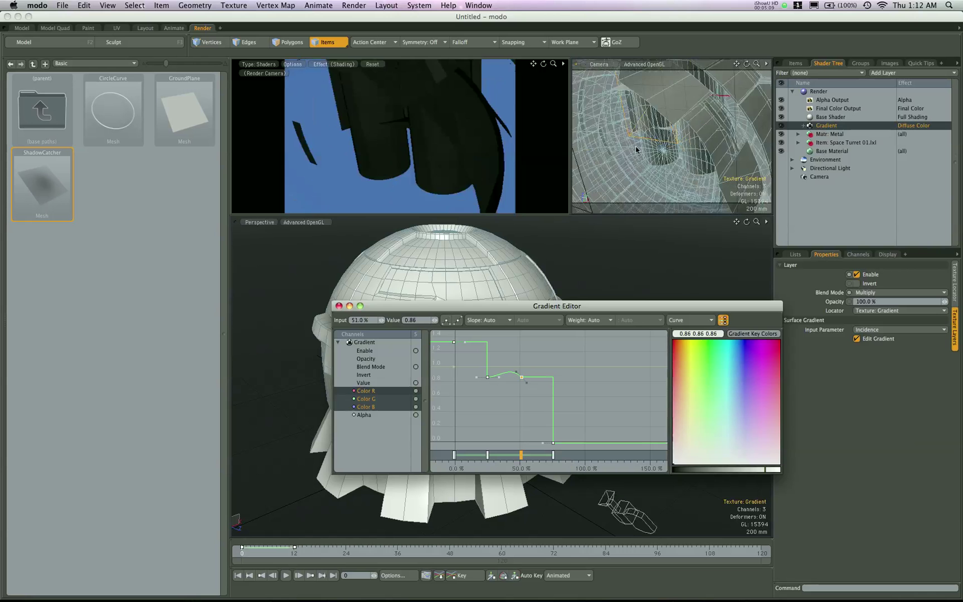
{"action": "scroll", "coordinate": [636, 147], "scroll_direction": "down", "scroll_amount": 4}
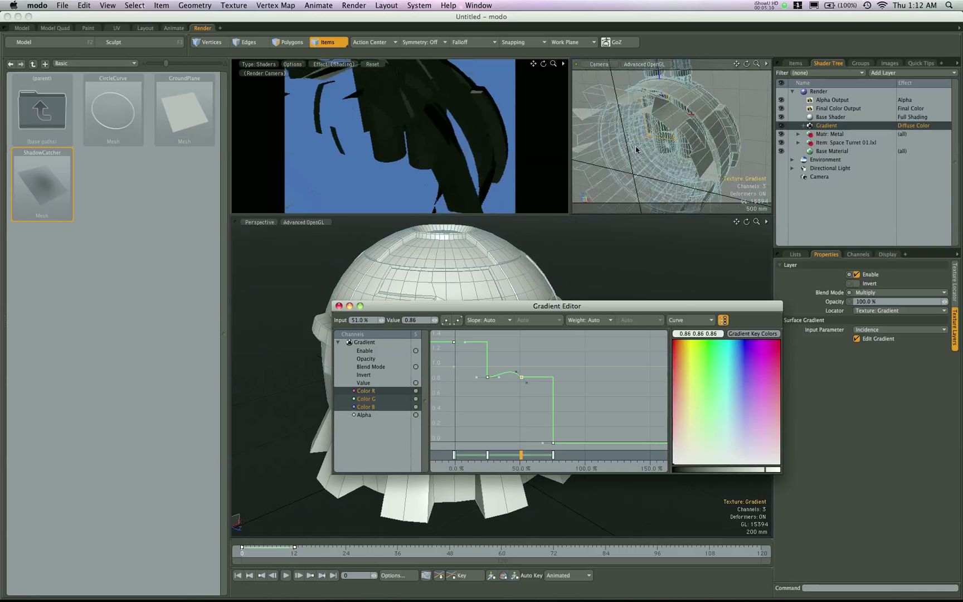
{"action": "left_click_drag", "start_coordinate": [635, 147], "coordinate": [704, 171], "text": "alt"}
{"action": "left_click", "coordinate": [512, 367]}
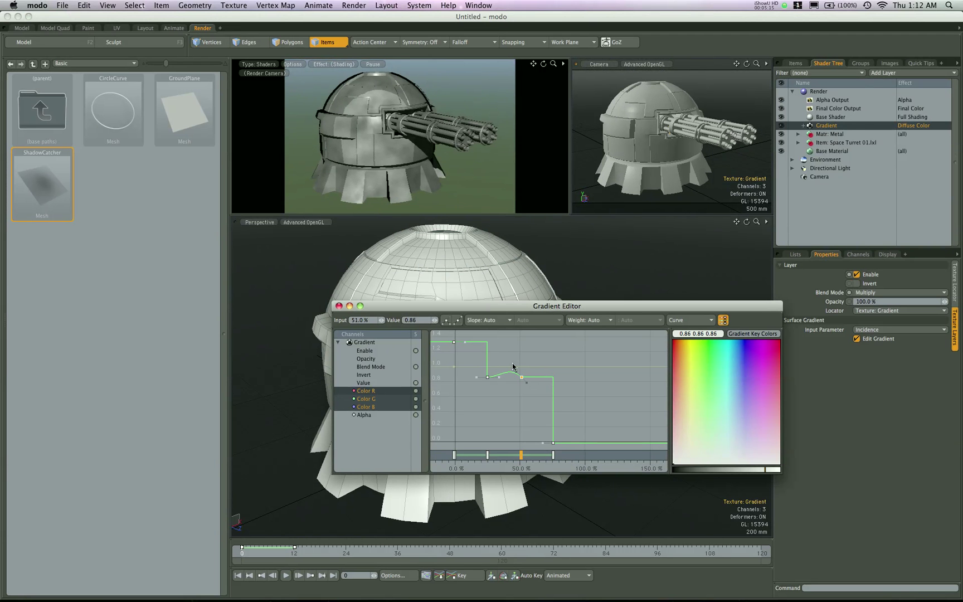
{"action": "left_click", "coordinate": [475, 320]}
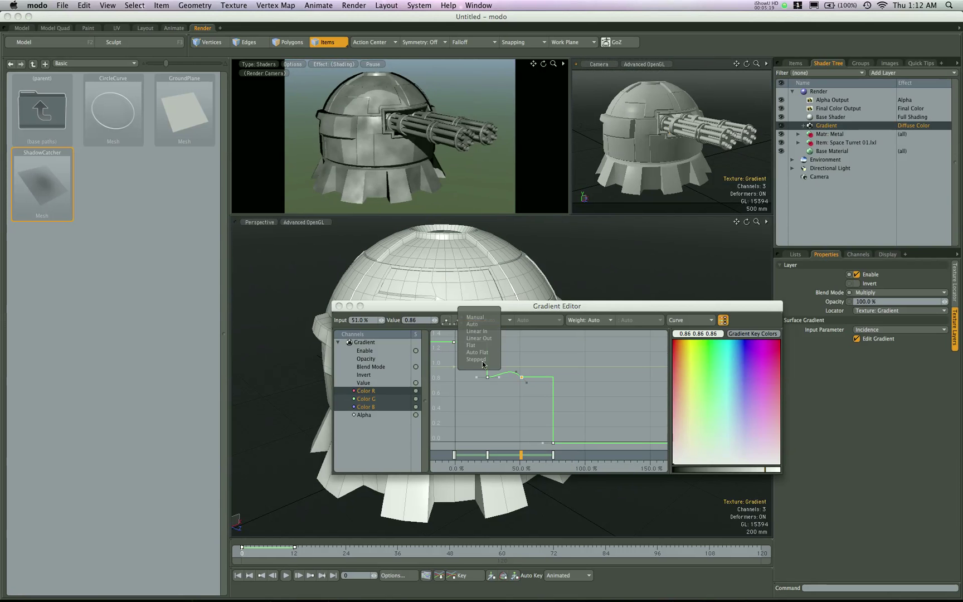
{"action": "left_click", "coordinate": [477, 360]}
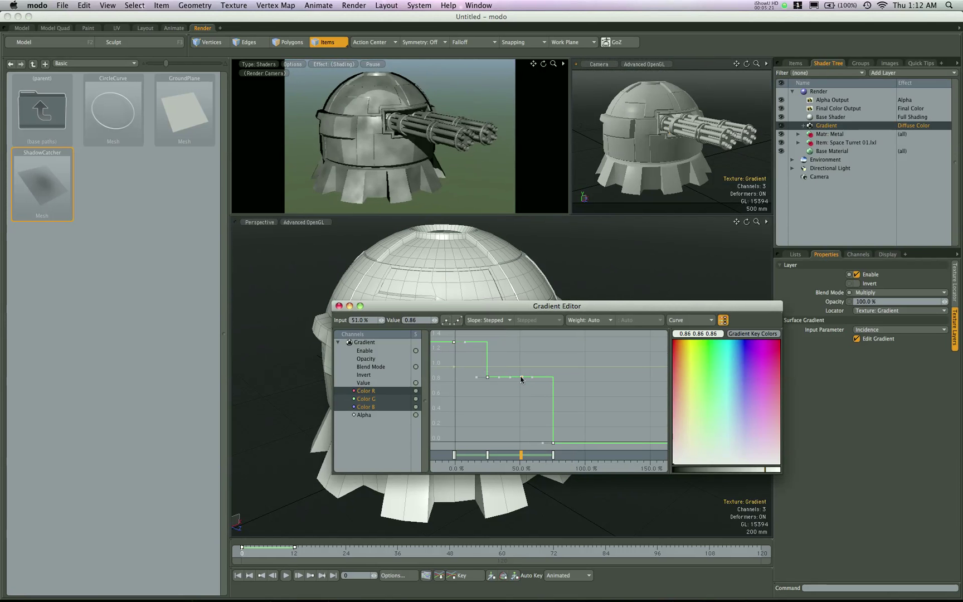
Step: Even out the gradient steps: white key at about 1.0, second key at about 23% and 0.65, third key at 50% and 0.34
{"action": "left_click_drag", "start_coordinate": [521, 379], "coordinate": [518, 407]}
{"action": "left_click_drag", "start_coordinate": [691, 146], "coordinate": [641, 142], "text": "alt"}
{"action": "left_click_drag", "start_coordinate": [488, 377], "coordinate": [485, 372]}
{"action": "key", "text": "super+z"}
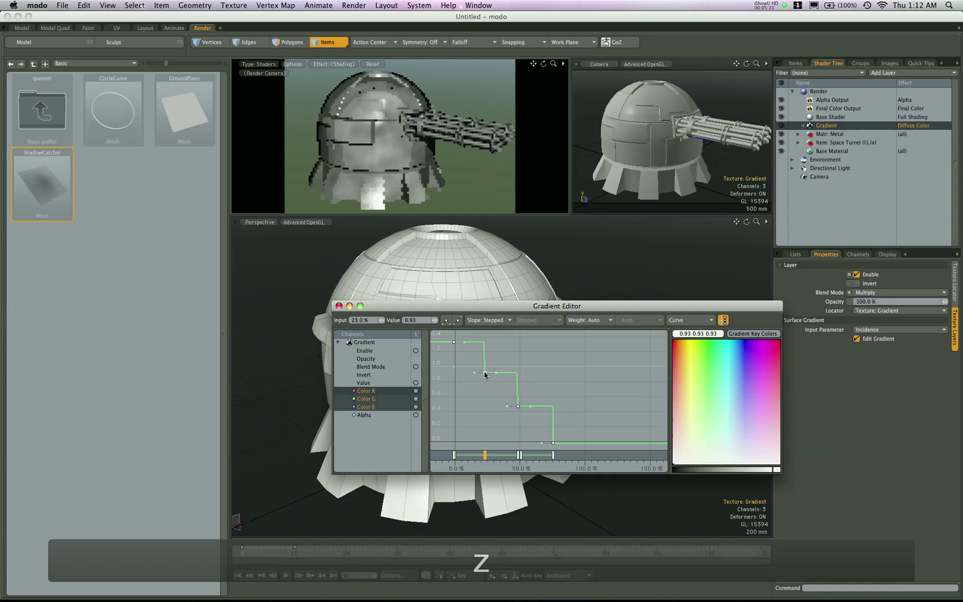
{"action": "left_click_drag", "start_coordinate": [453, 341], "coordinate": [520, 417]}
{"action": "left_click_drag", "start_coordinate": [378, 121], "coordinate": [457, 185], "text": "alt"}
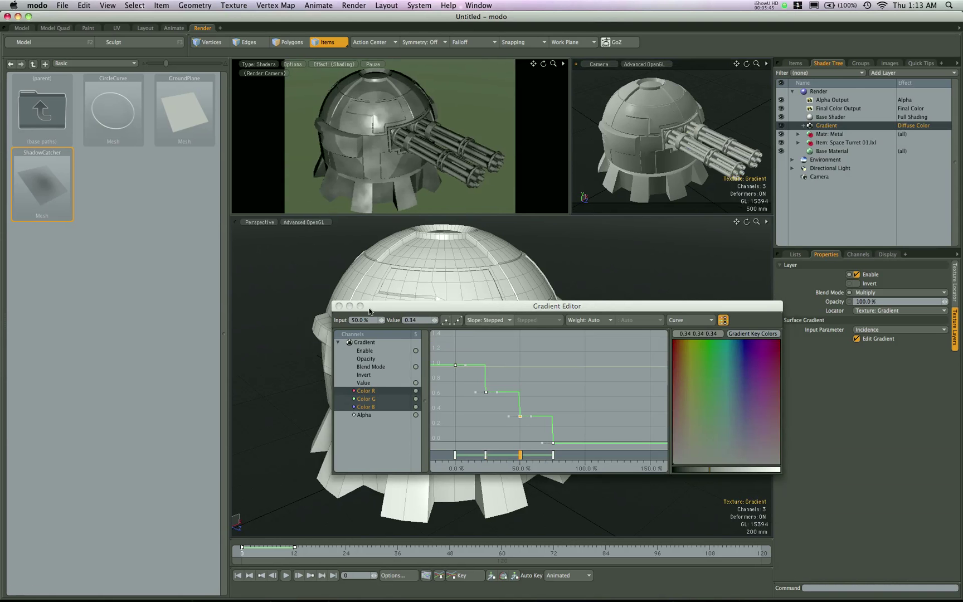
Step: Close the Gradient Editor and examine the turret's stepped shading in a larger render preview window
{"action": "left_click", "coordinate": [339, 306]}
{"action": "key", "text": "F8"}
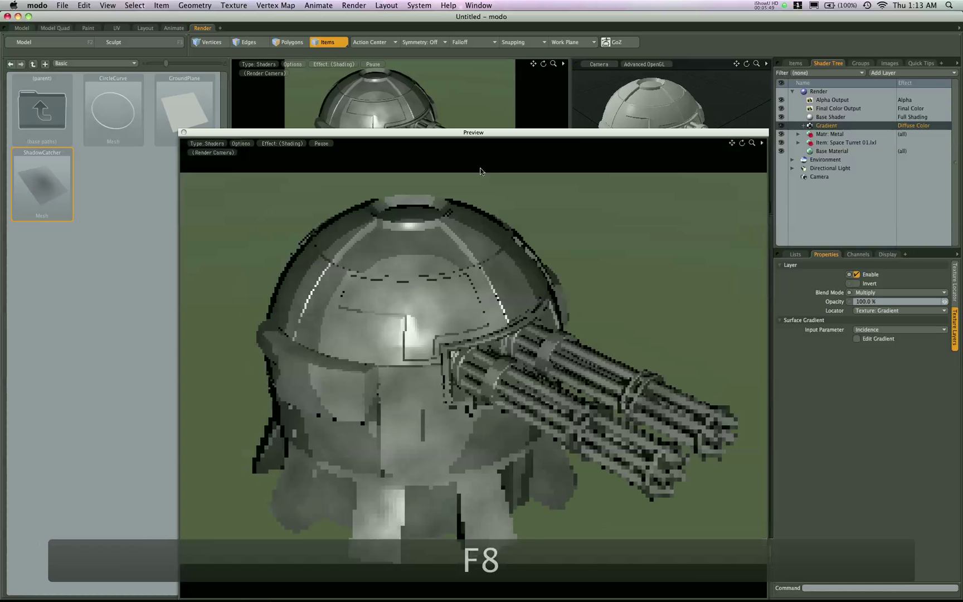
{"action": "left_click_drag", "start_coordinate": [483, 134], "coordinate": [453, 86]}
{"action": "left_click_drag", "start_coordinate": [585, 401], "coordinate": [552, 316], "text": "alt"}
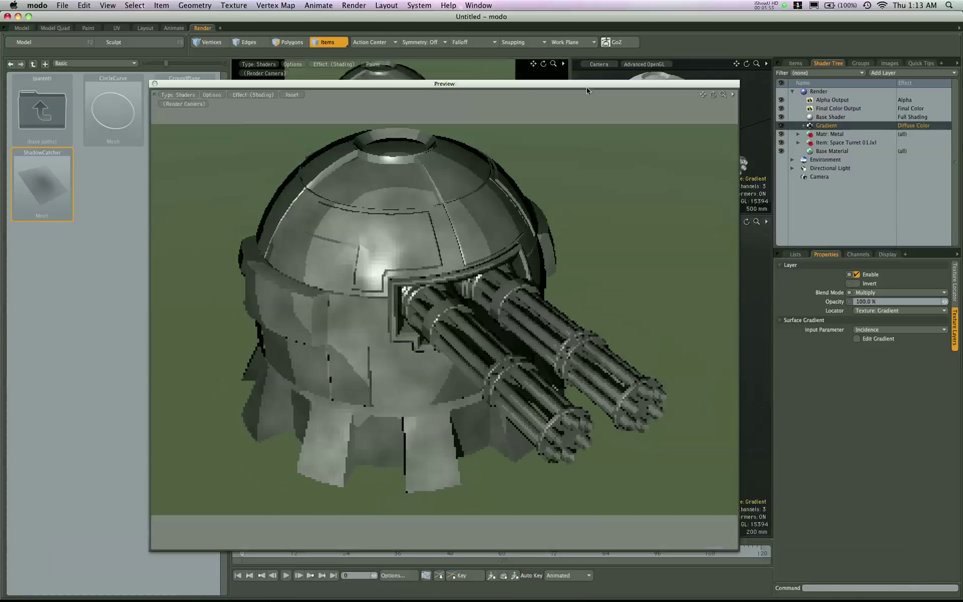
{"action": "left_click", "coordinate": [292, 94]}
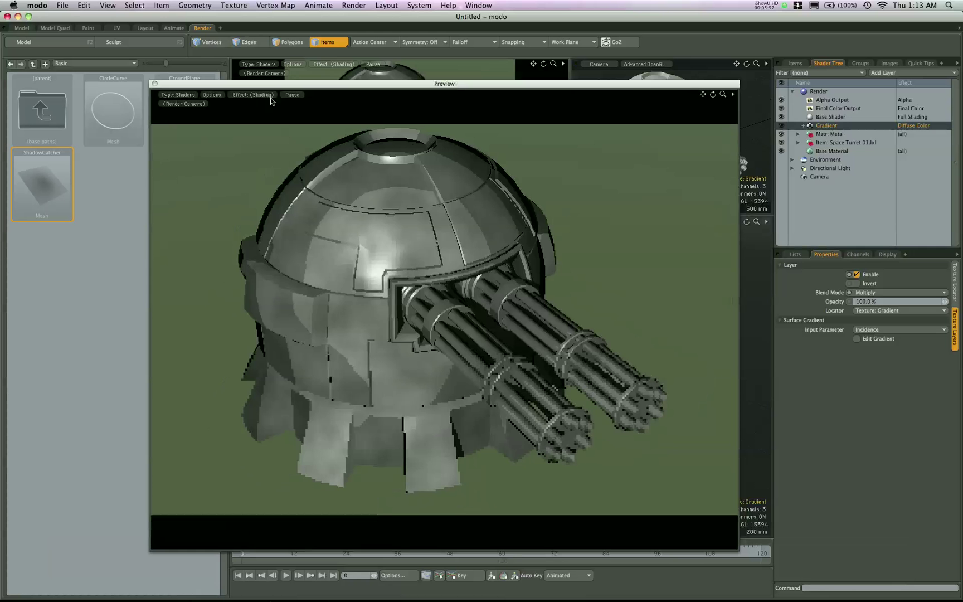
{"action": "left_click", "coordinate": [154, 84]}
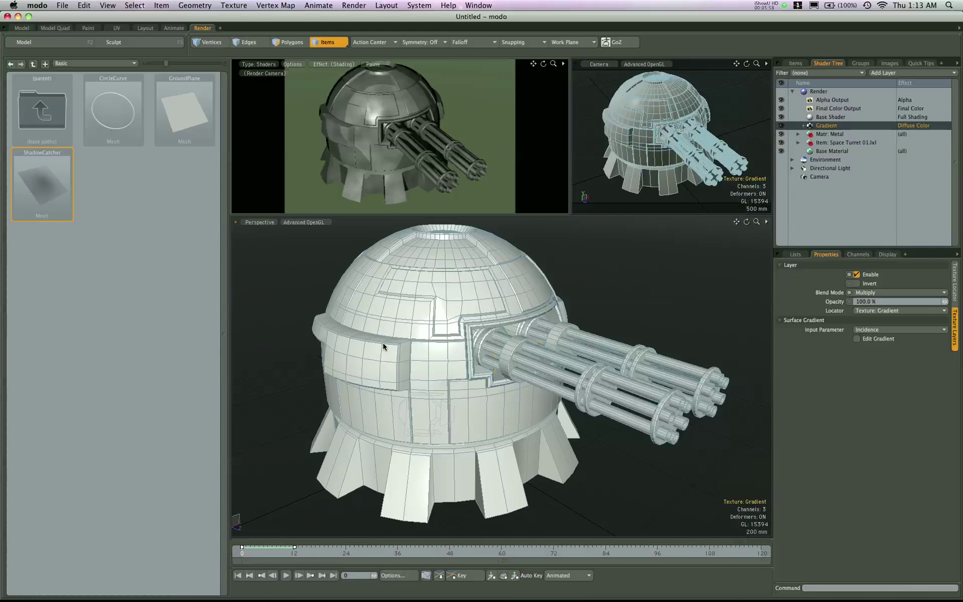
Step: Select the loop of polygons around the outer edge of the turret's raised side panel
{"action": "key", "text": "2"}
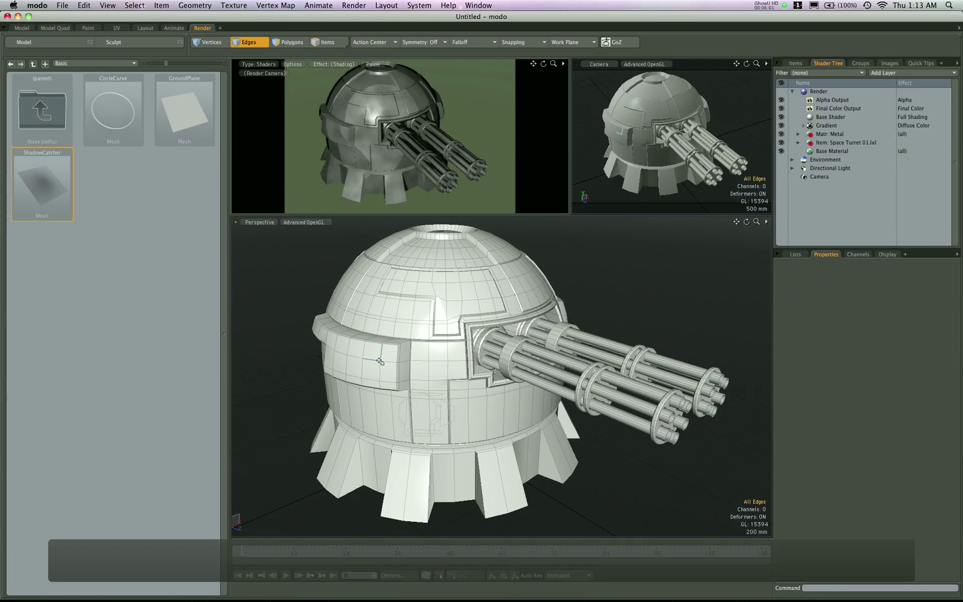
{"action": "key", "text": "3"}
{"action": "mouse_move", "coordinate": [379, 361]}
{"action": "left_mouse_down"}
{"action": "mouse_move", "coordinate": [379, 385]}
{"action": "mouse_move", "coordinate": [332, 369]}
{"action": "left_mouse_up"}
{"action": "scroll", "coordinate": [395, 356], "scroll_direction": "up", "scroll_amount": 3}
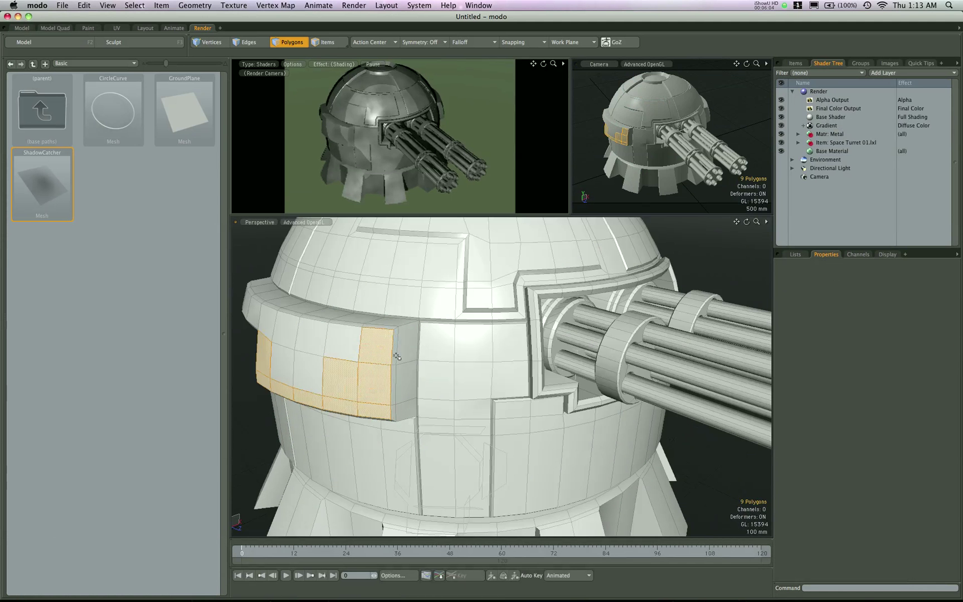
{"action": "left_click_drag", "start_coordinate": [396, 355], "coordinate": [395, 360]}
{"action": "key", "text": "l"}
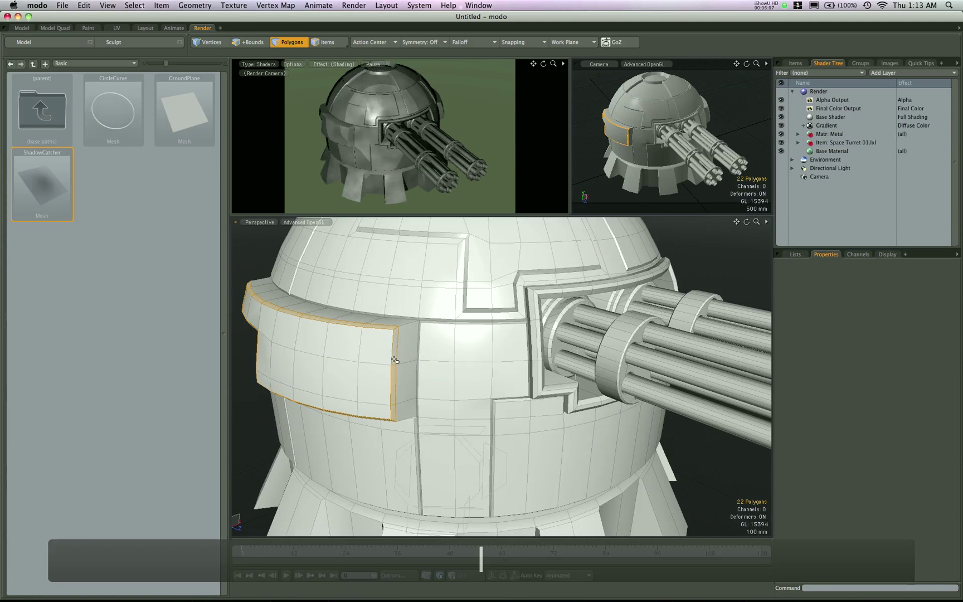
Step: Expand the polygon selection until it covers the whole raised side panel, including its thick rim
{"action": "key", "text": "Left"}
{"action": "key", "text": "z"}
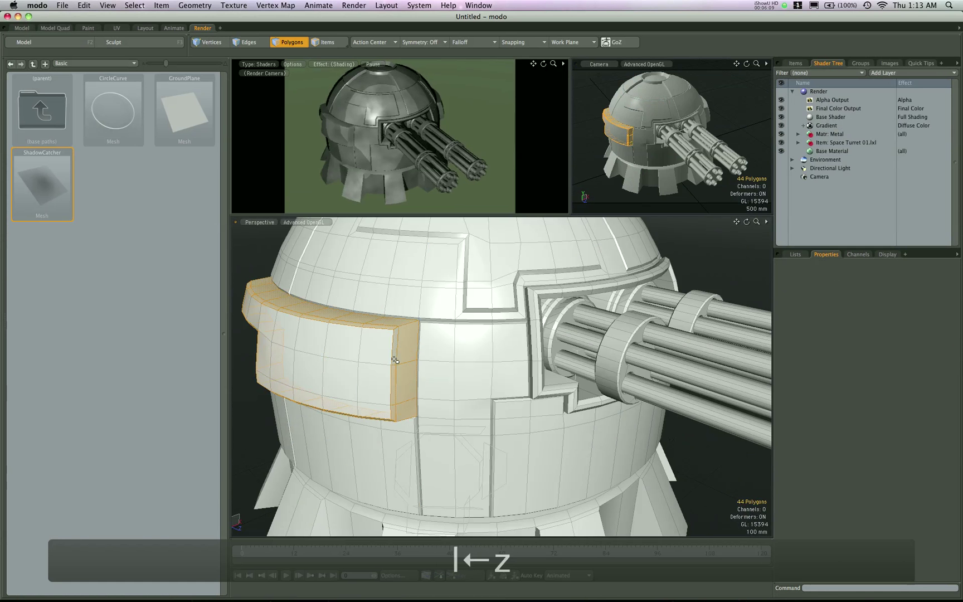
{"action": "key", "text": "Right"}
{"action": "key", "text": "super+z"}
{"action": "key", "text": "shift+Up"}
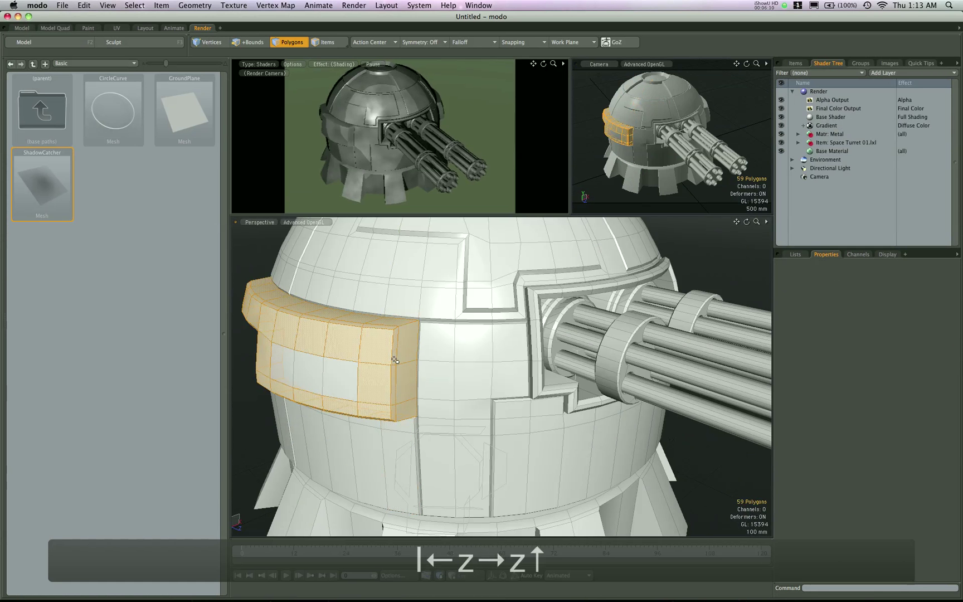
{"action": "key", "text": "Up"}
{"action": "key", "text": "Up"}
{"action": "key", "text": "Down"}
{"action": "key", "text": "Down"}
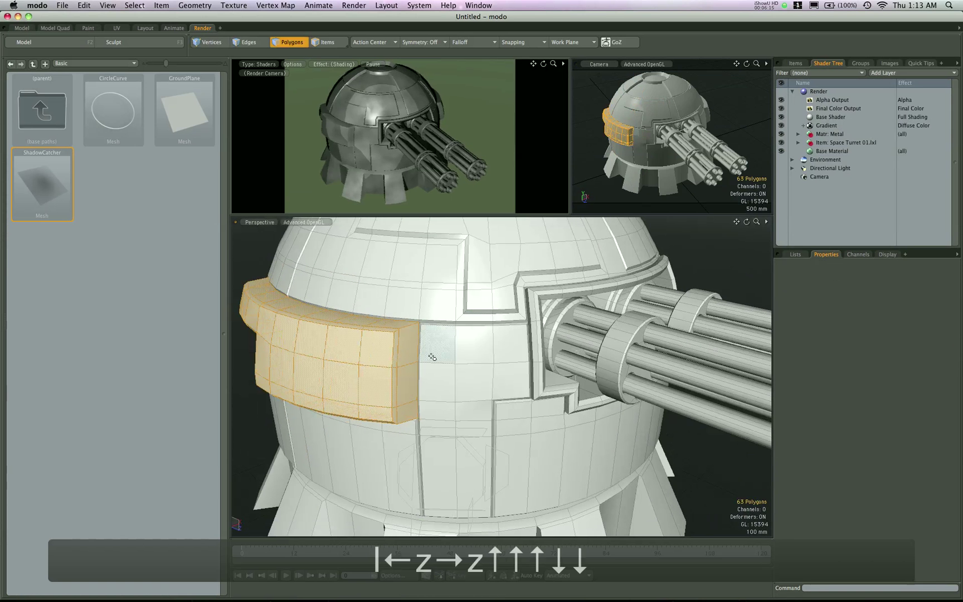
Step: Assign a new material named Metal_2 to the selected polygons of the turret's raised side panel
{"action": "key", "text": "m"}
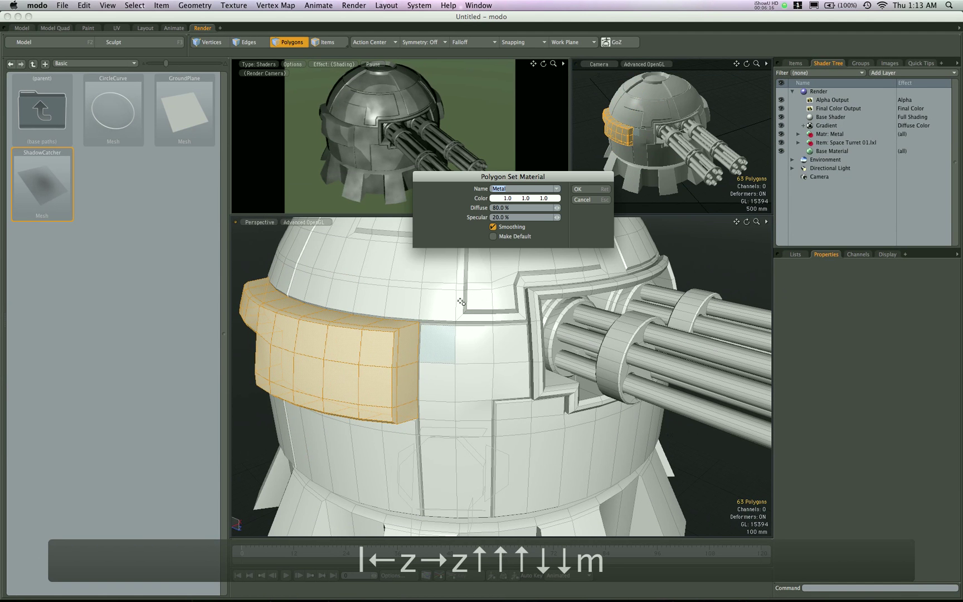
{"action": "key", "text": "Right"}
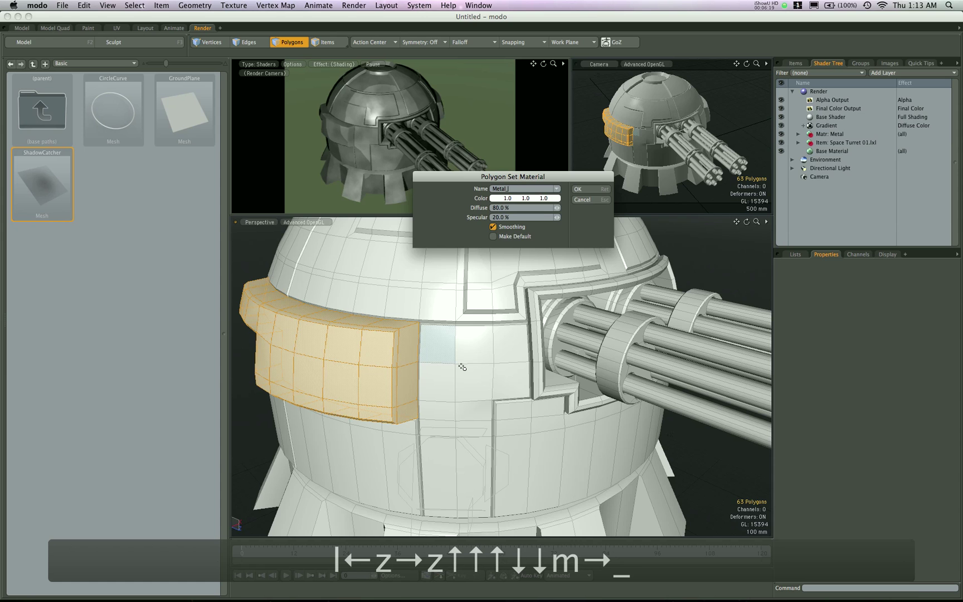
{"action": "type", "text": "_2"}
{"action": "key", "text": "Return"}
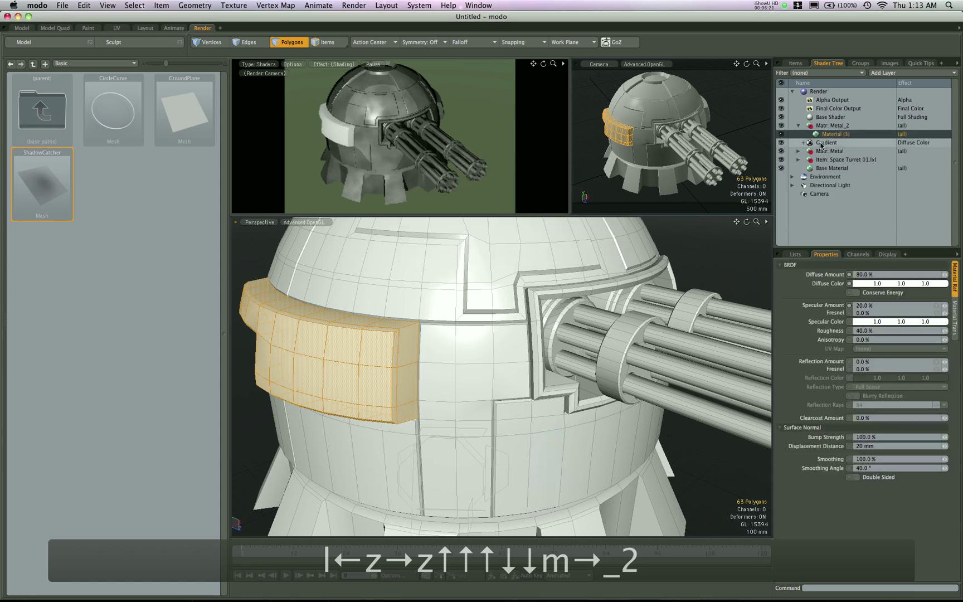
Step: Set the Metal_2 material's diffuse color to orange, with values 1.0, 0.31, 0.05
{"action": "left_click", "coordinate": [900, 285]}
{"action": "left_click", "coordinate": [507, 188]}
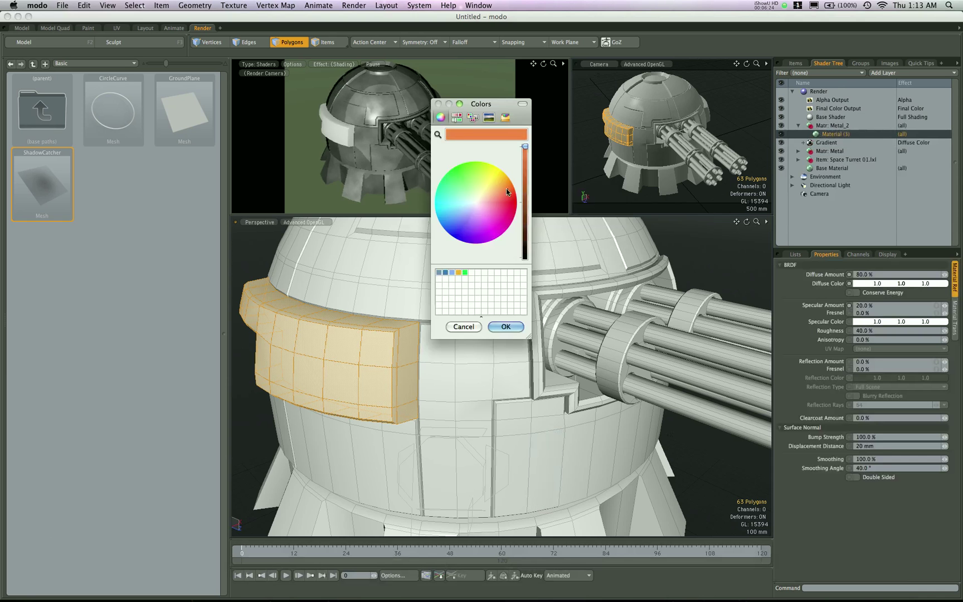
{"action": "left_click", "coordinate": [506, 327]}
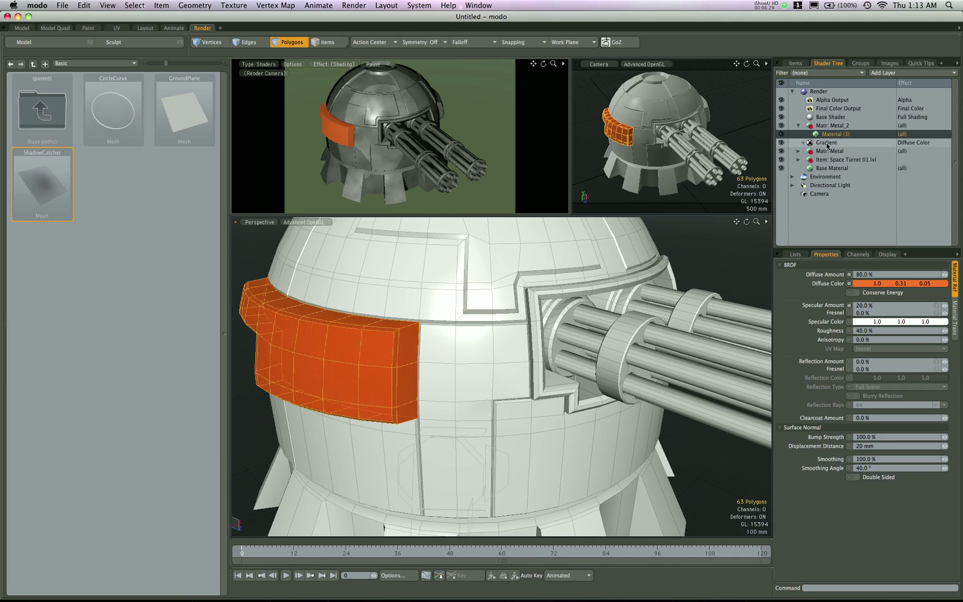
Step: Move the diffuse color gradient above the Metal_2 material group so that it shades both metals, and check it from another camera angle
{"action": "left_click_drag", "start_coordinate": [827, 146], "coordinate": [826, 124]}
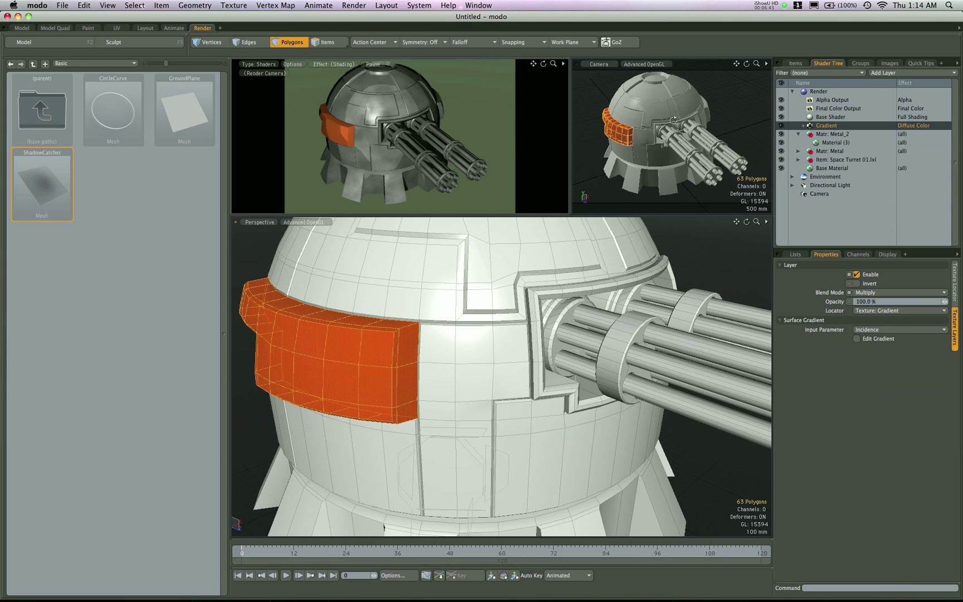
{"action": "left_click_drag", "start_coordinate": [674, 121], "coordinate": [722, 123], "text": "alt"}
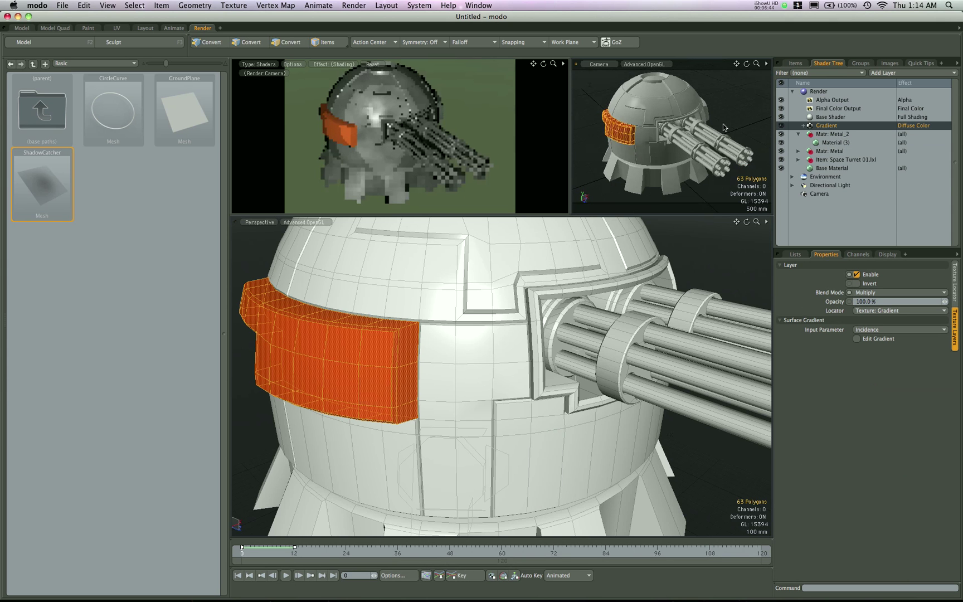
Step: Expand the original Metal material group and turn off its diffuse color Noise layer
{"action": "left_click", "coordinate": [798, 151]}
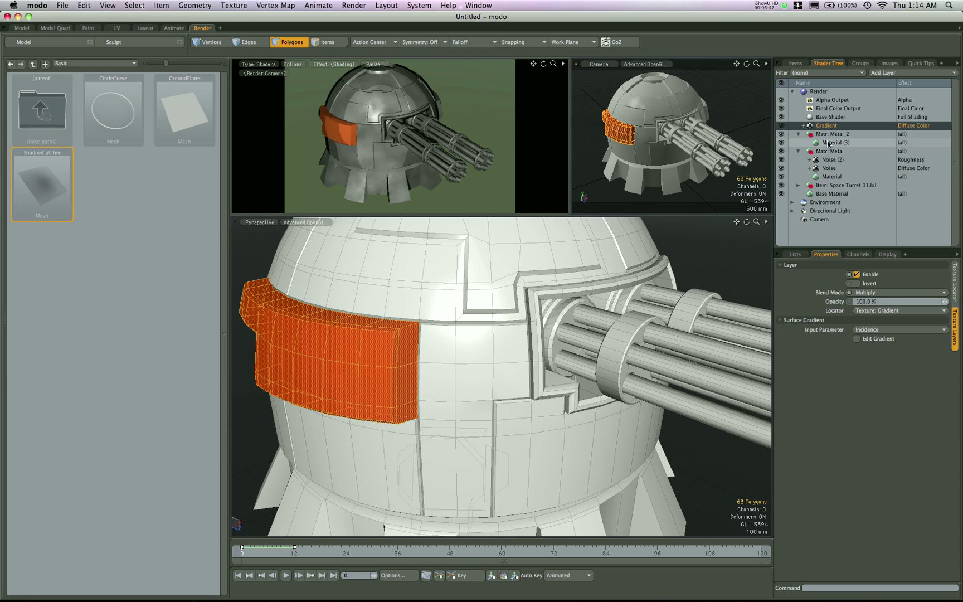
{"action": "left_click", "coordinate": [830, 177]}
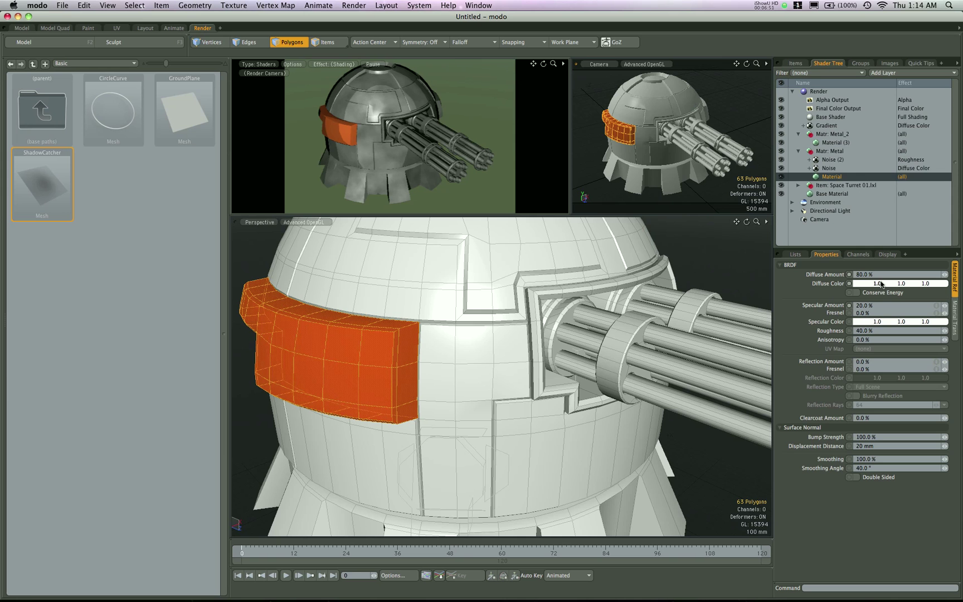
{"action": "left_click", "coordinate": [899, 168]}
{"action": "left_click", "coordinate": [780, 169]}
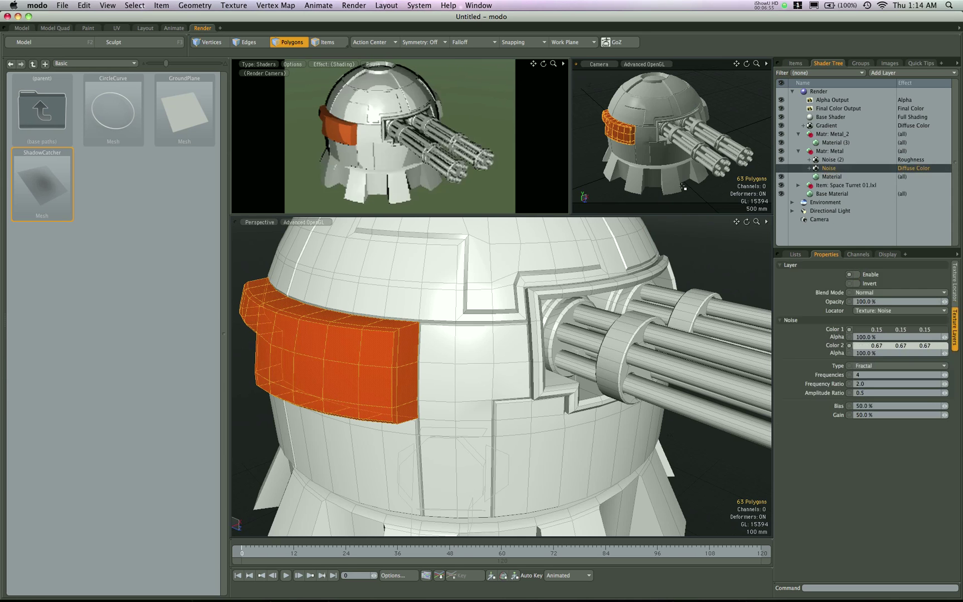
Step: Set the diffuse color of the original Metal group's base material to dark slate blue, with values 0.2, 0.29, 0.36
{"action": "left_click", "coordinate": [836, 177]}
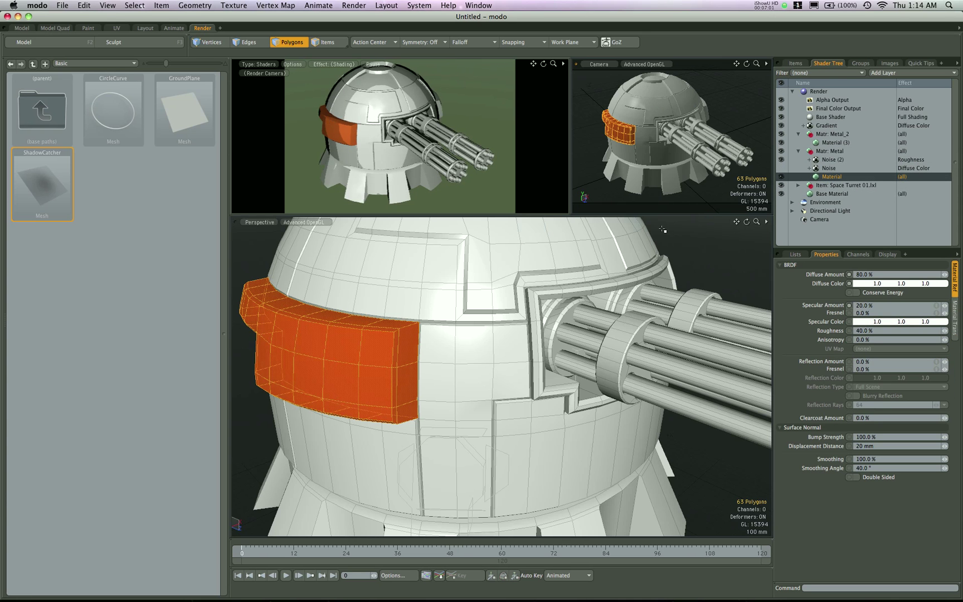
{"action": "double_click", "coordinate": [900, 283]}
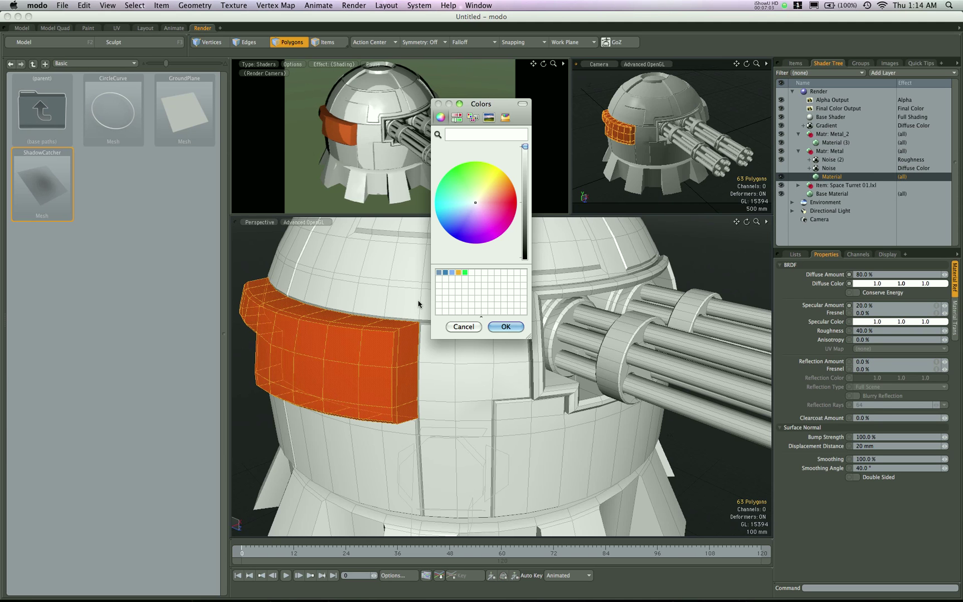
{"action": "left_click", "coordinate": [465, 208]}
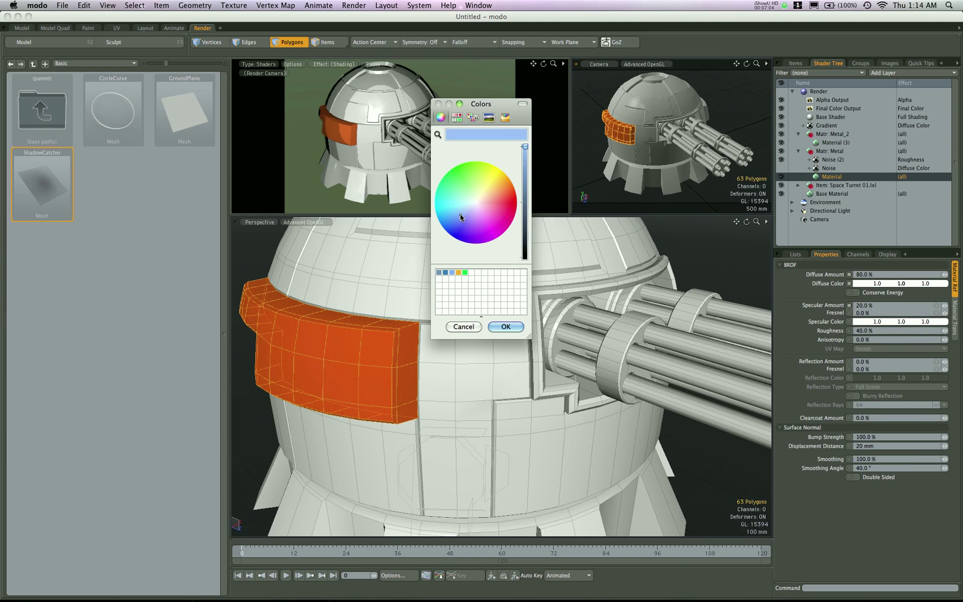
{"action": "left_click_drag", "start_coordinate": [525, 153], "coordinate": [524, 205]}
{"action": "left_click", "coordinate": [505, 327]}
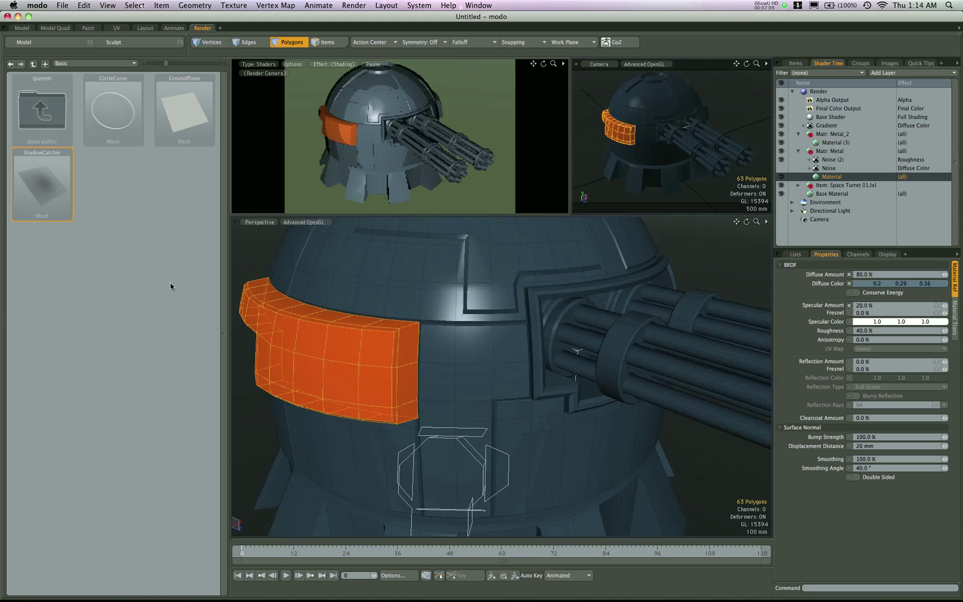
Step: Turn the turret in the render camera view and examine its stepped two-color shading in a larger render preview window
{"action": "key", "text": "alt"}
{"action": "left_click_drag", "start_coordinate": [407, 170], "coordinate": [434, 168], "text": "alt"}
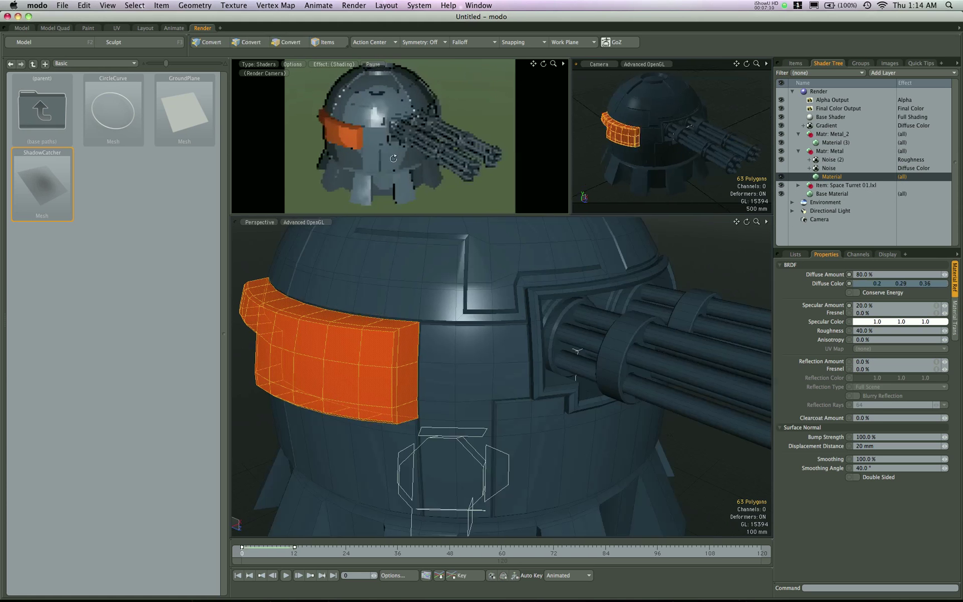
{"action": "key", "text": "F8"}
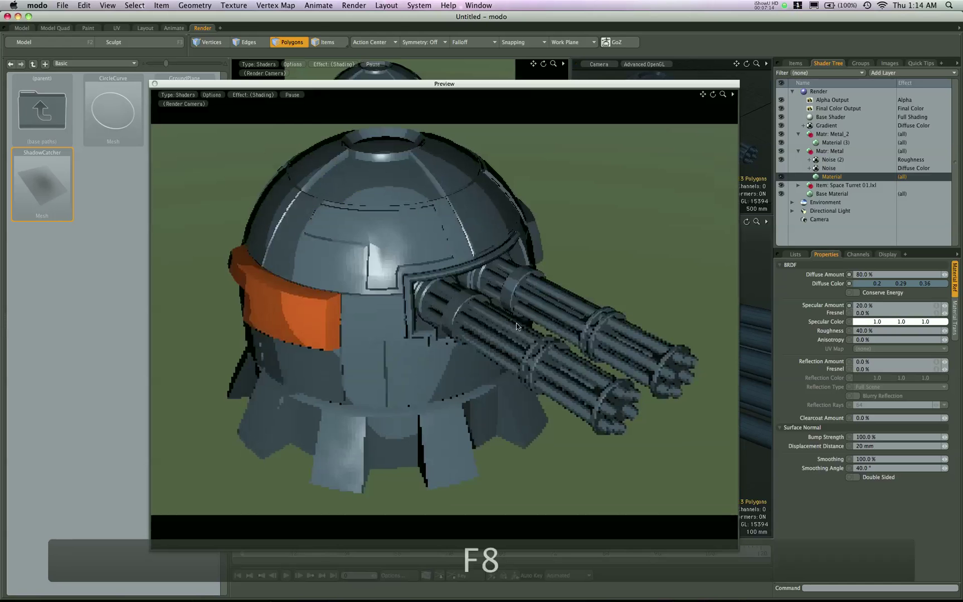
{"action": "left_click_drag", "start_coordinate": [516, 322], "coordinate": [518, 316], "text": "alt"}
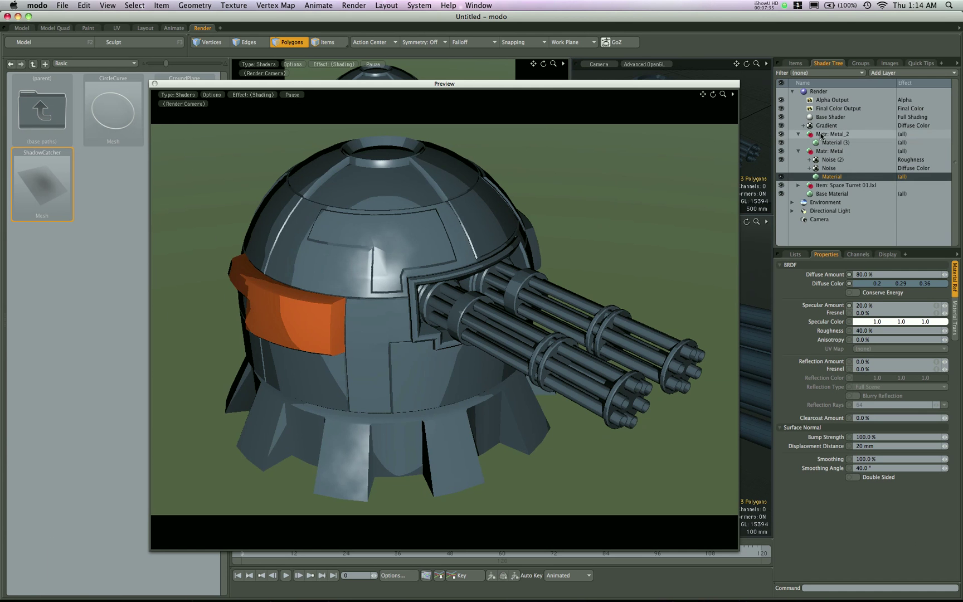
{"action": "left_click_drag", "start_coordinate": [820, 136], "coordinate": [816, 139]}
Step: Switch to Photoshop, examine the car composite at 200% by toggling off Final Color Output and the stroked Layer 1, and return to modo
{"action": "key", "text": "super+Tab"}
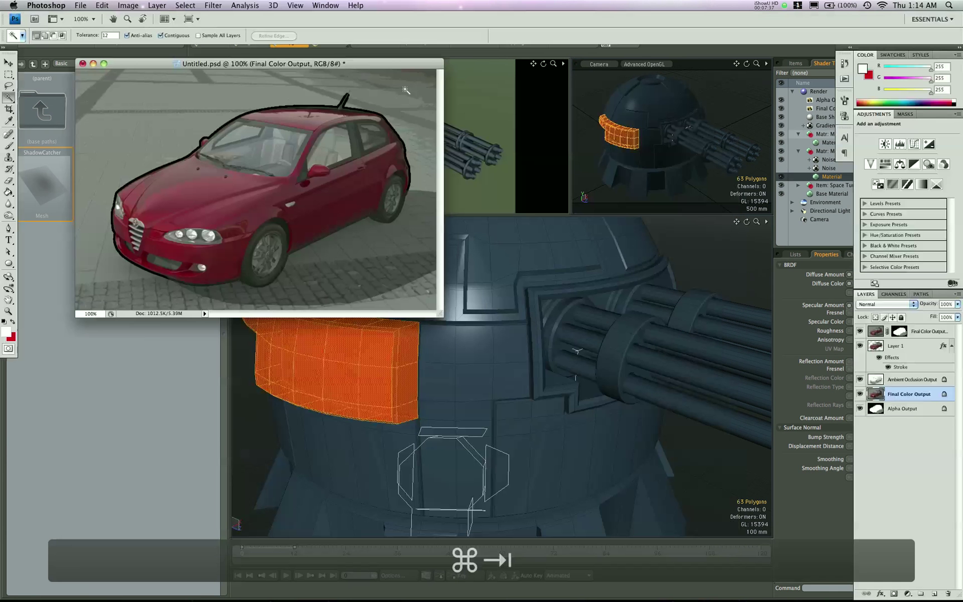
{"action": "key", "text": "super+equal"}
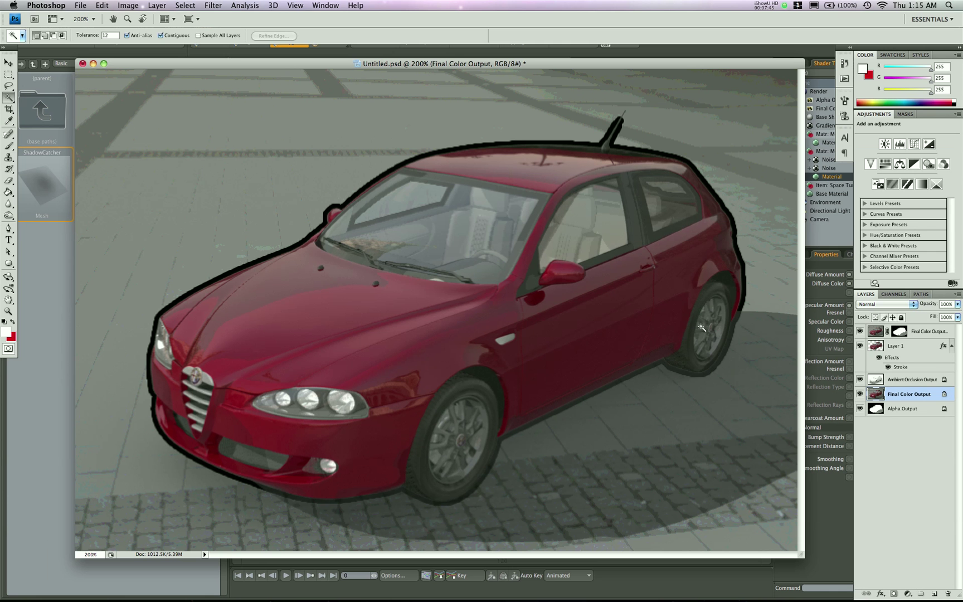
{"action": "left_click", "coordinate": [860, 394]}
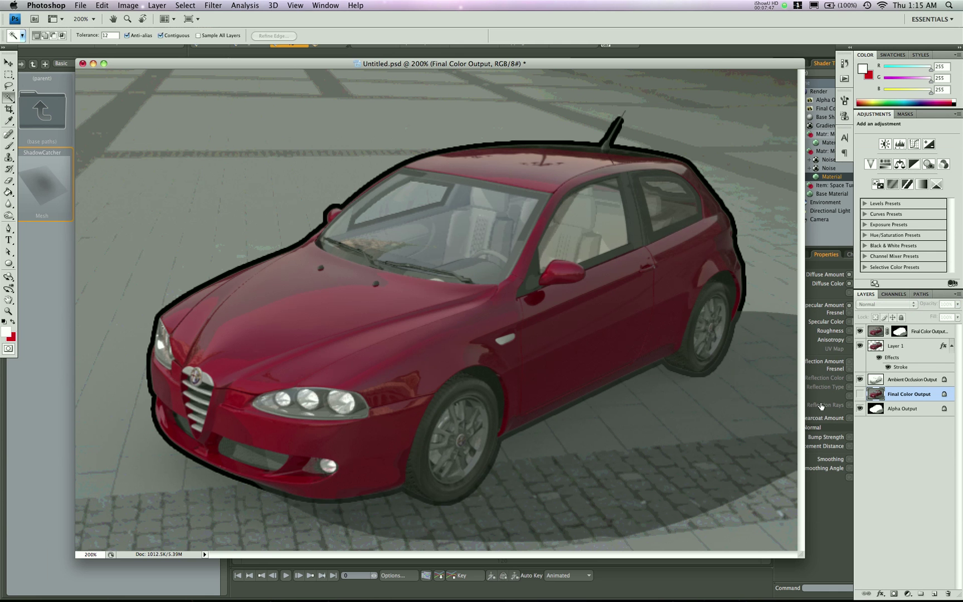
{"action": "key", "text": "super+z"}
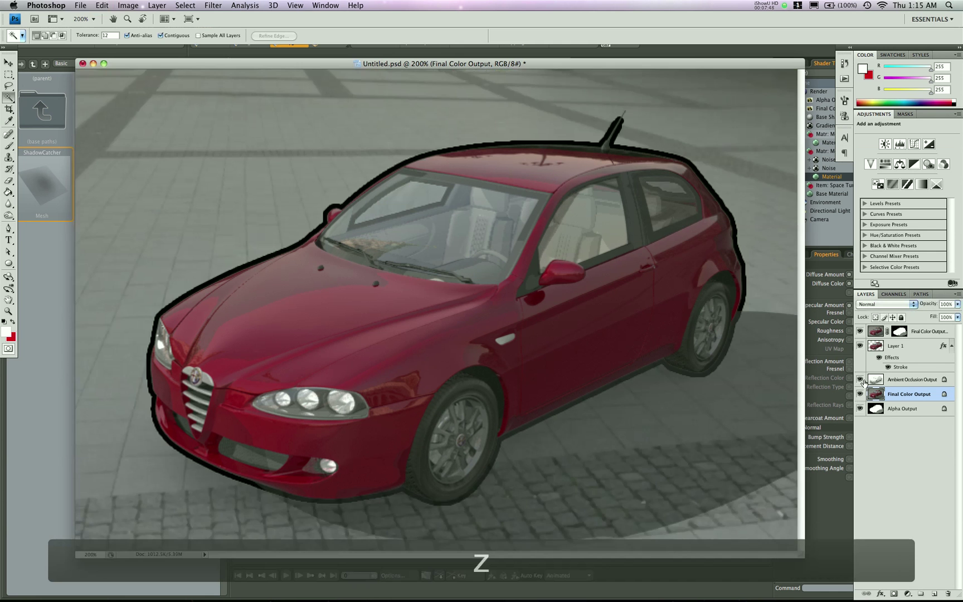
{"action": "left_click", "coordinate": [860, 346]}
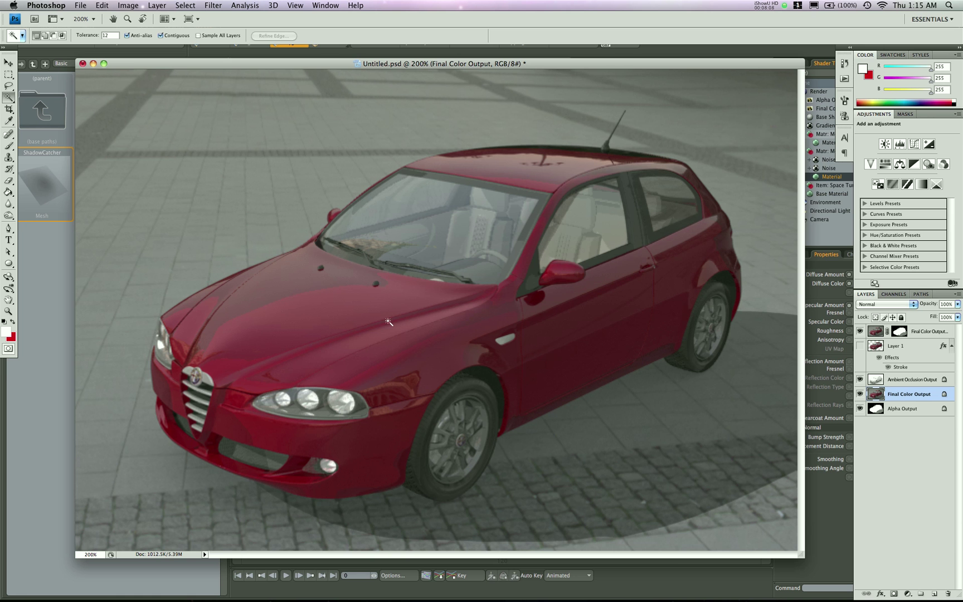
{"action": "key", "text": "super+Tab"}
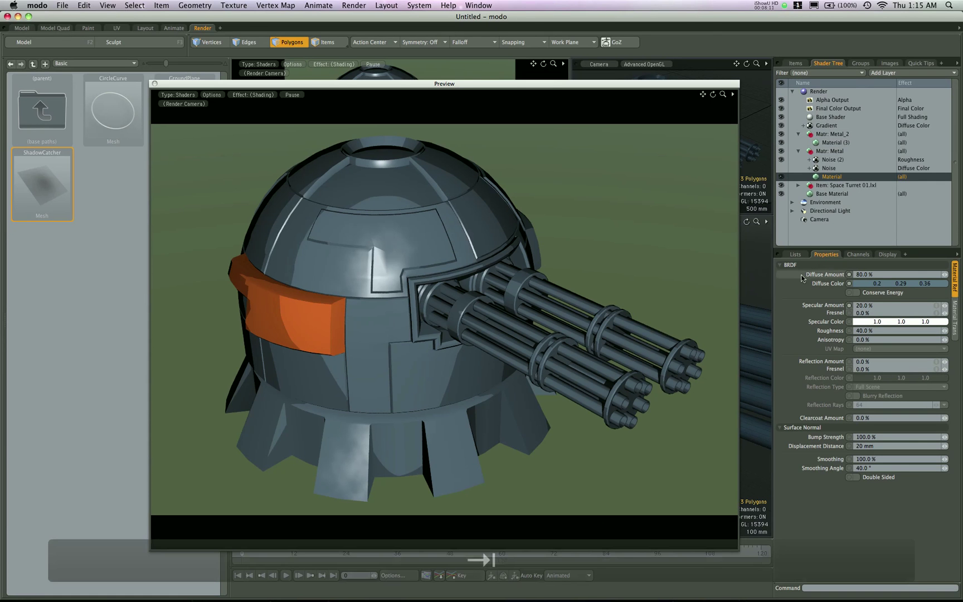